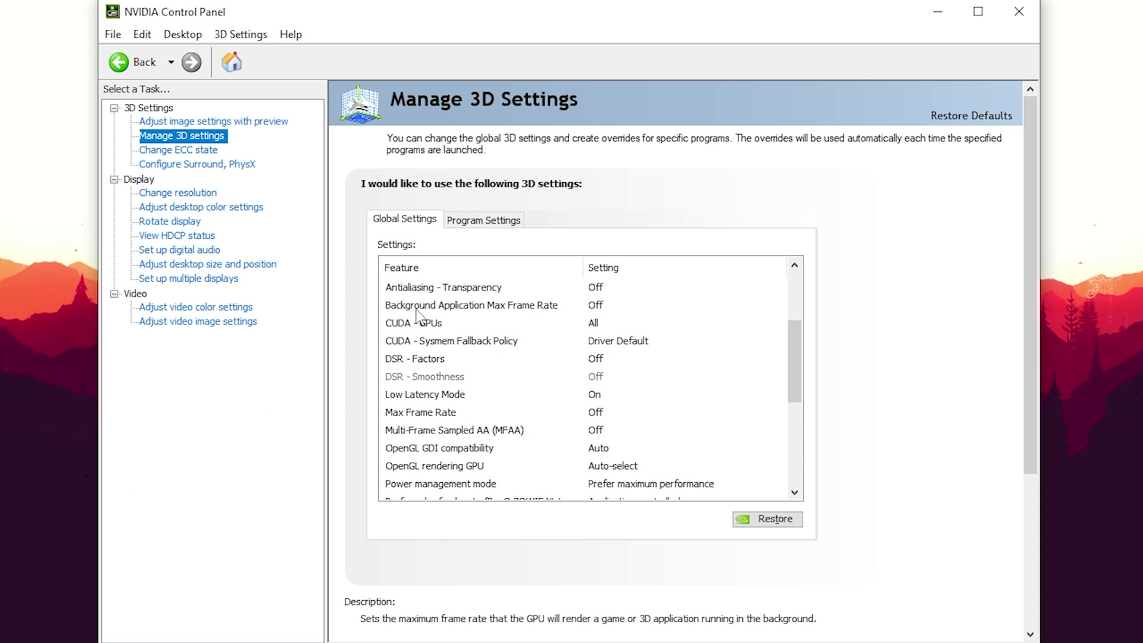
# - In ISLC, set the list-size threshold to 1024 MB and the free-memory threshold to 32000 MB
pyautogui.click(417, 305)
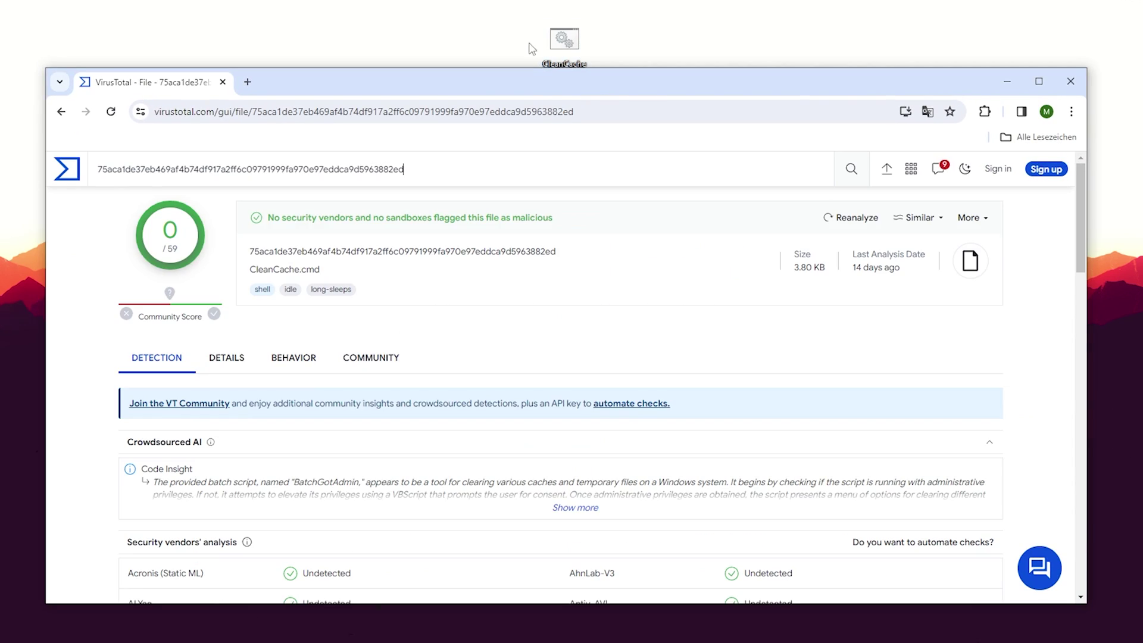
# - Move the VirusTotal scan report window slightly upward
pyautogui.moveTo(543, 91); pyautogui.dragTo(551, 57)
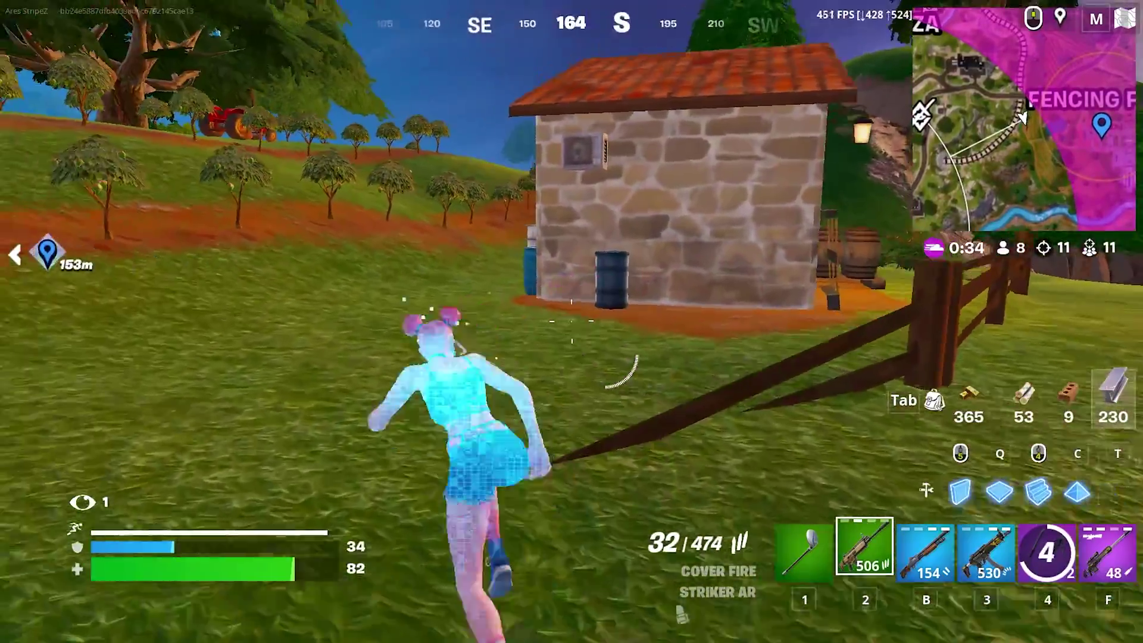
# - Run through the stone house, switch to the shotgun, and run back out
pyautogui.press('w')
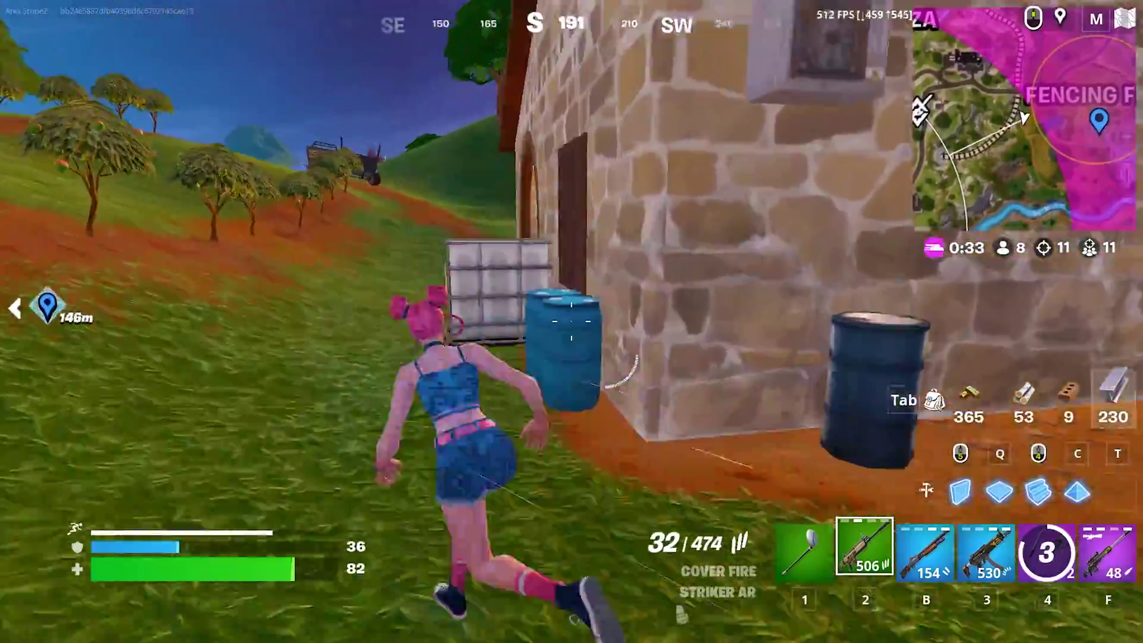
pyautogui.press('w')
pyautogui.press('1')
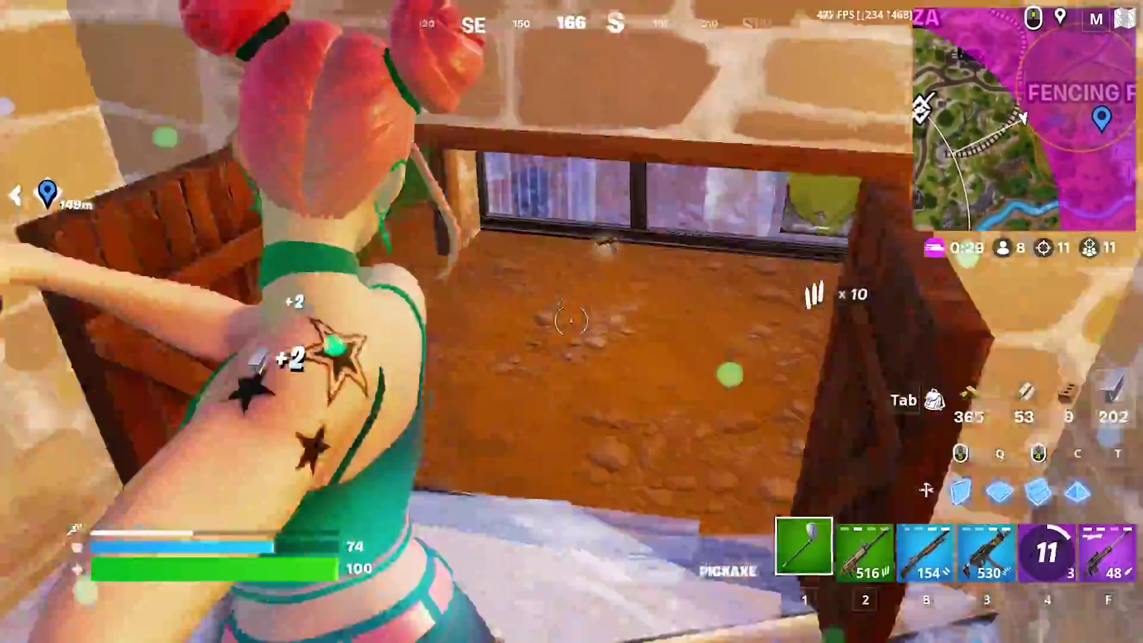
pyautogui.press('b')
pyautogui.press('w')
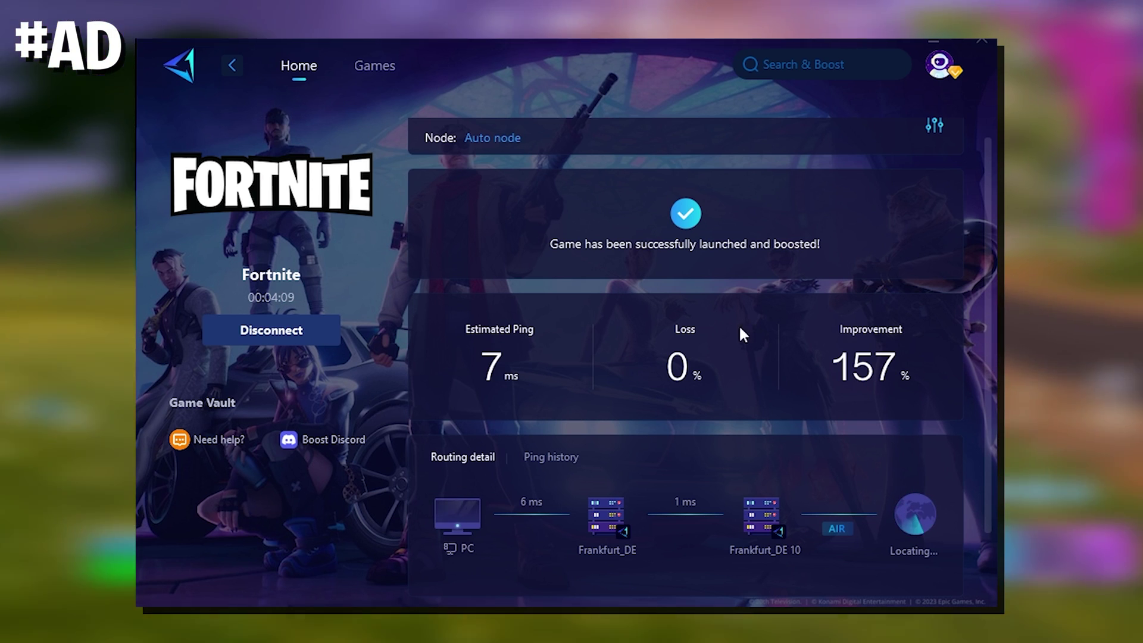
pyautogui.scroll(-2, 655, 328)
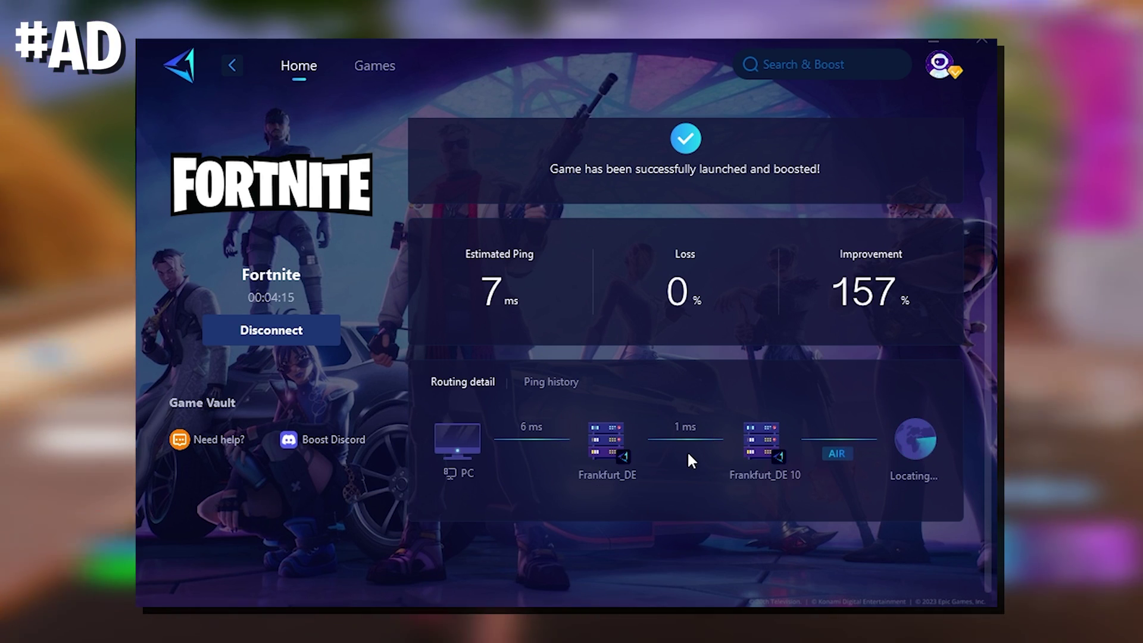
pyautogui.moveTo(897, 430)
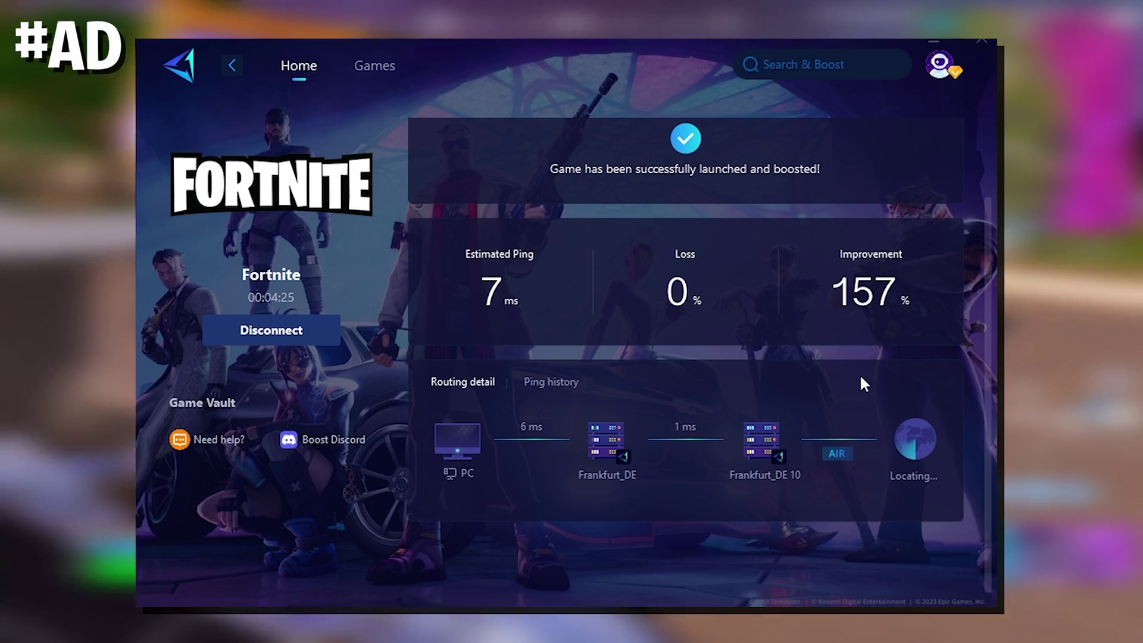
pyautogui.scroll(2, 786, 466)
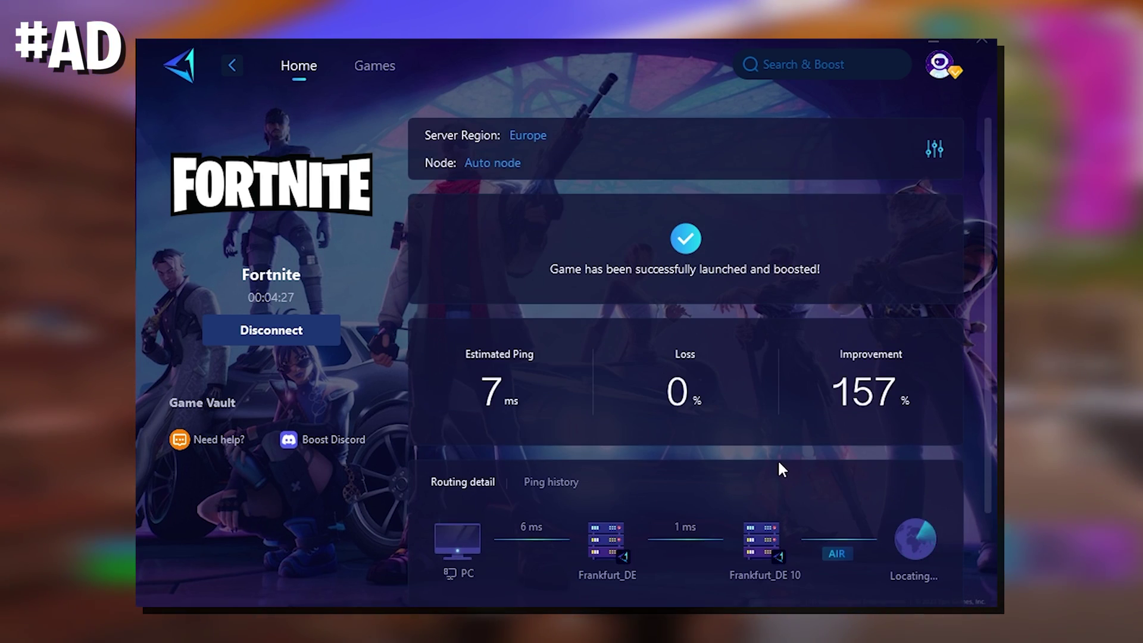
pyautogui.click(512, 171)
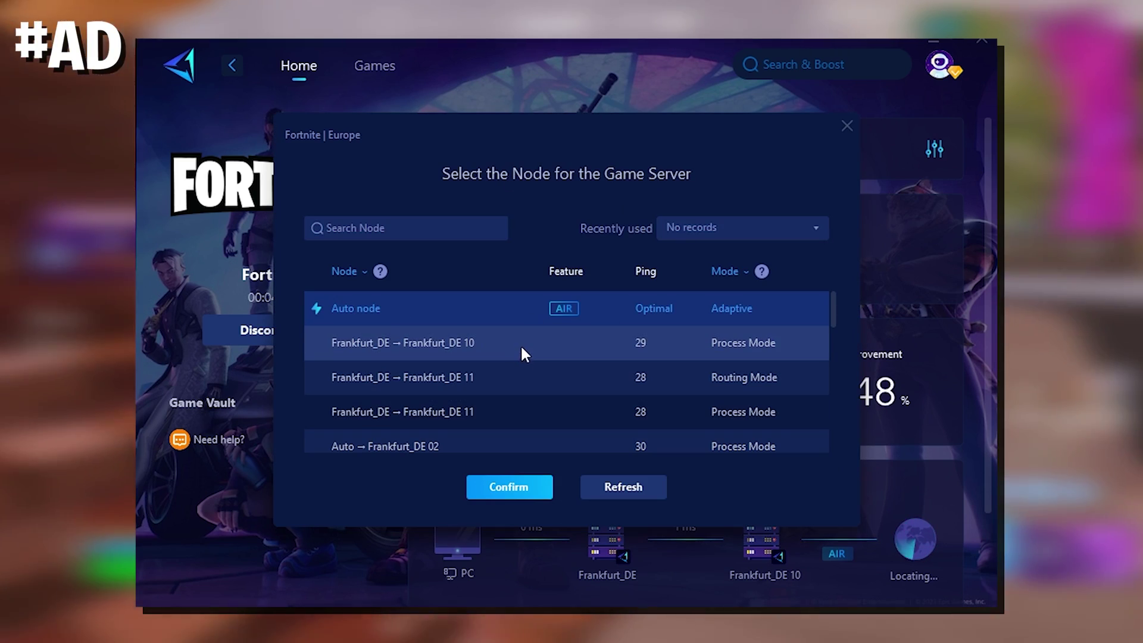
pyautogui.scroll(-1, 533, 354)
pyautogui.scroll(-3, 539, 348)
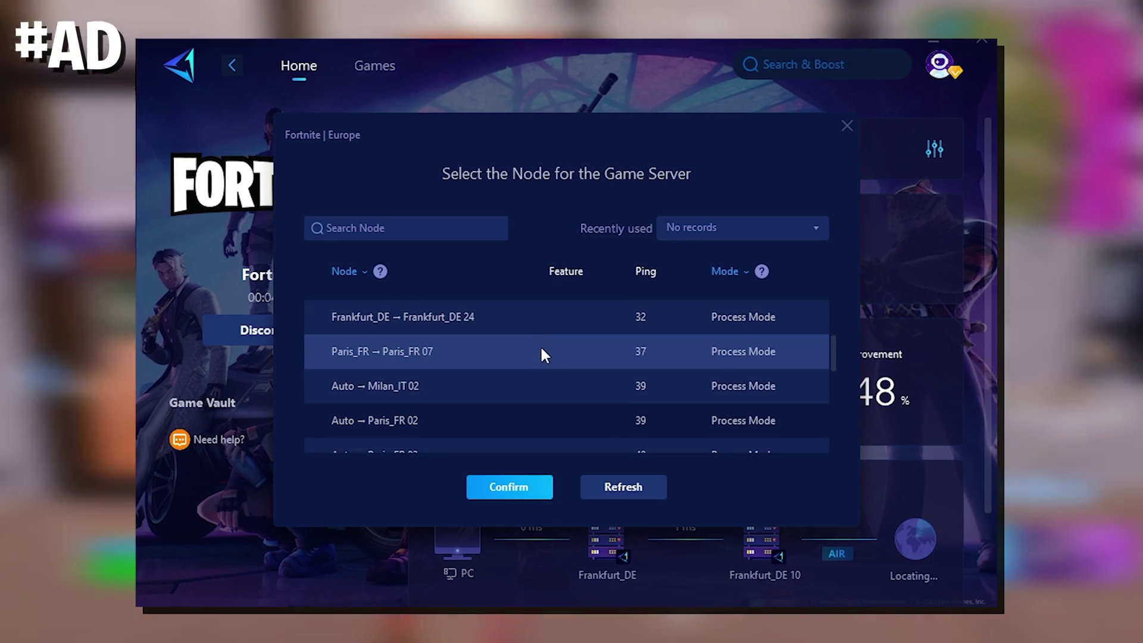
pyautogui.press('Escape')
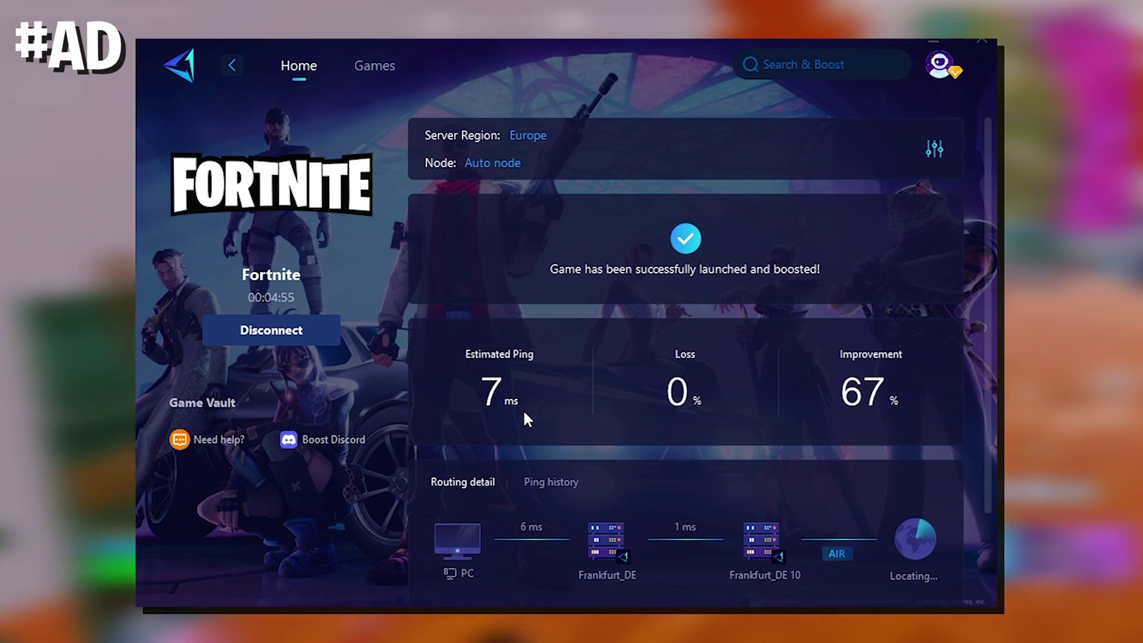
pyautogui.scroll(-2, 678, 453)
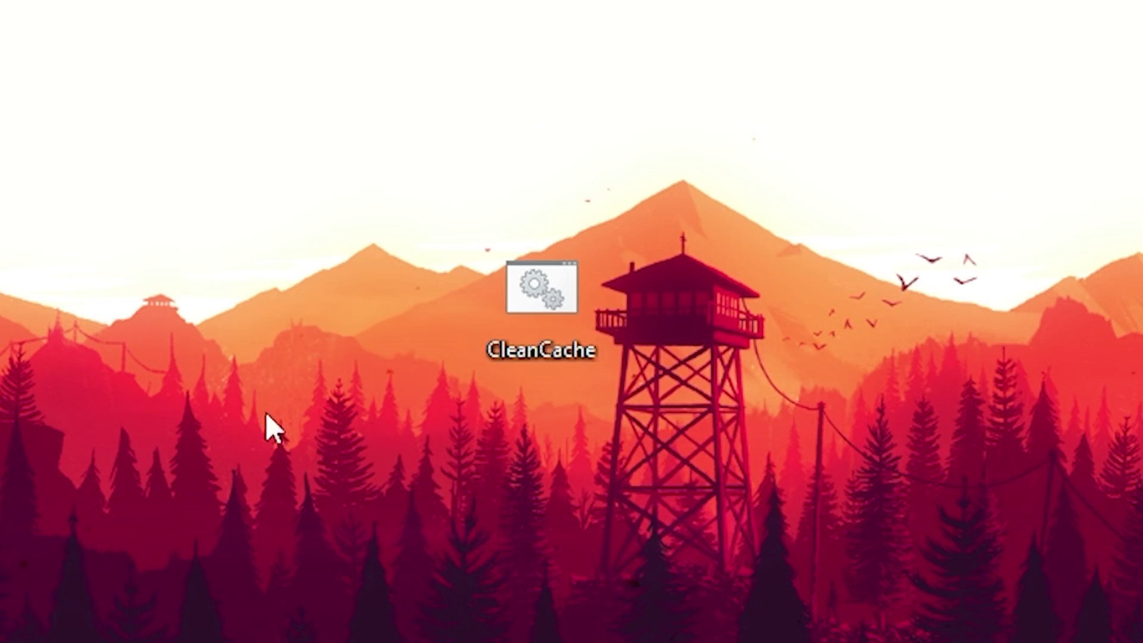
# - Run the desktop CleanCache script as administrator
pyautogui.rightClick(536, 312)
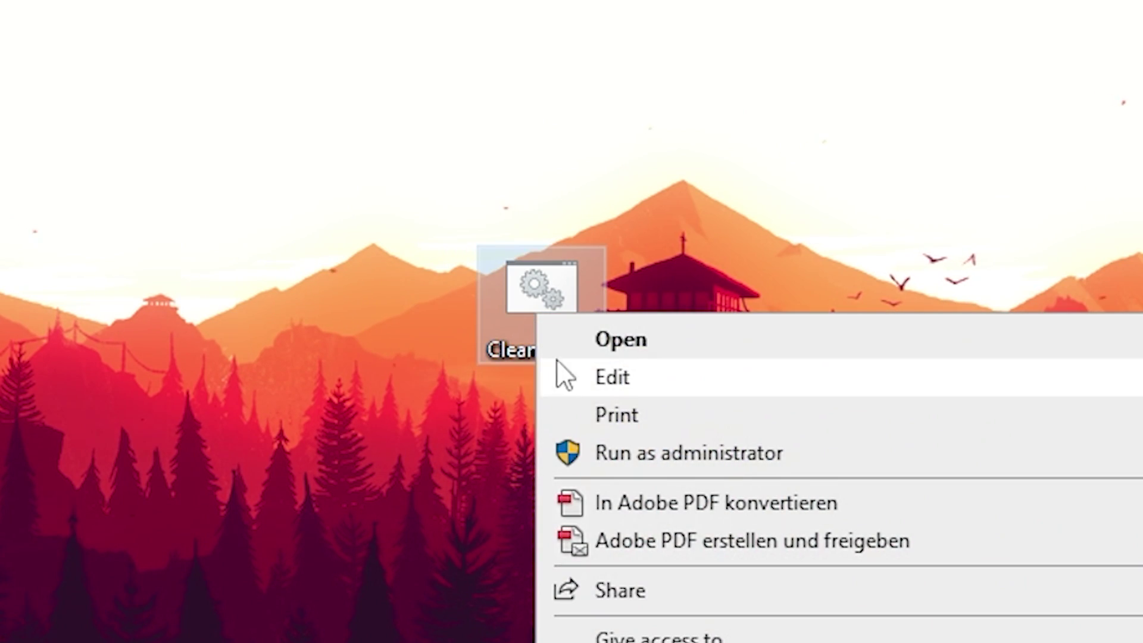
pyautogui.click(616, 451)
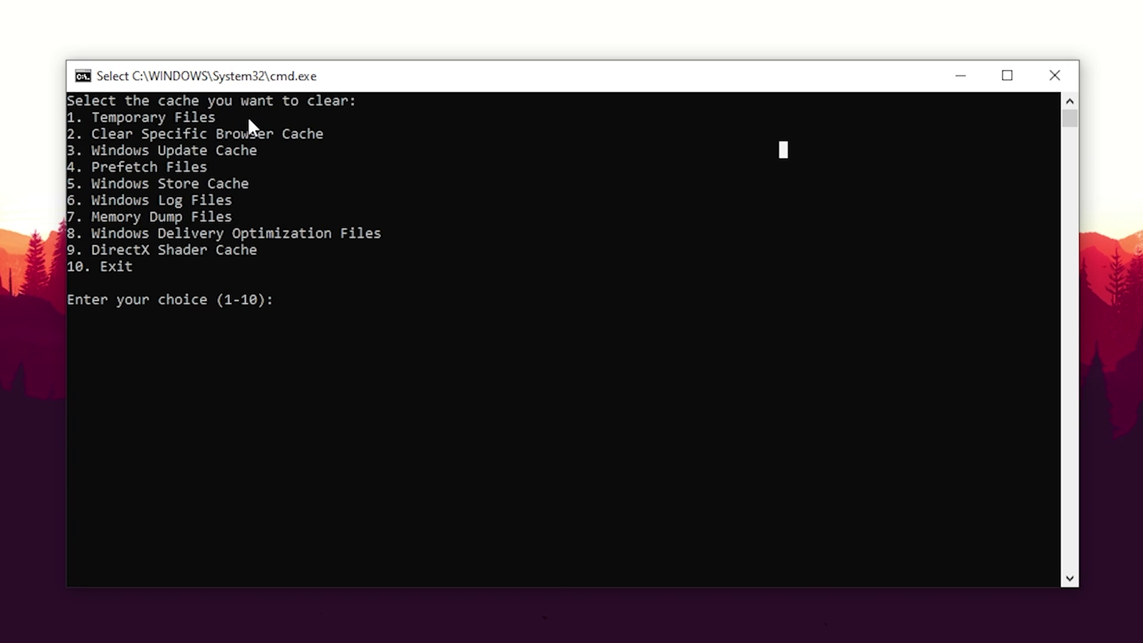
# - Clear temporary files (1), Prefetch files (4) and memory dump files (7) in CleanCache
pyautogui.write('1')
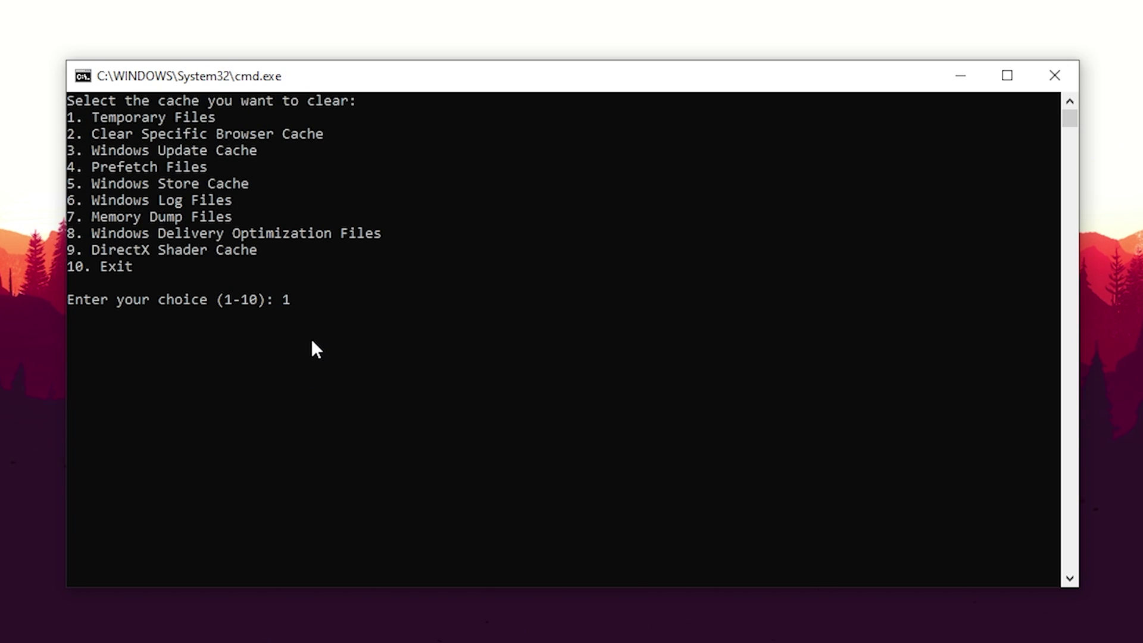
pyautogui.press('Return')
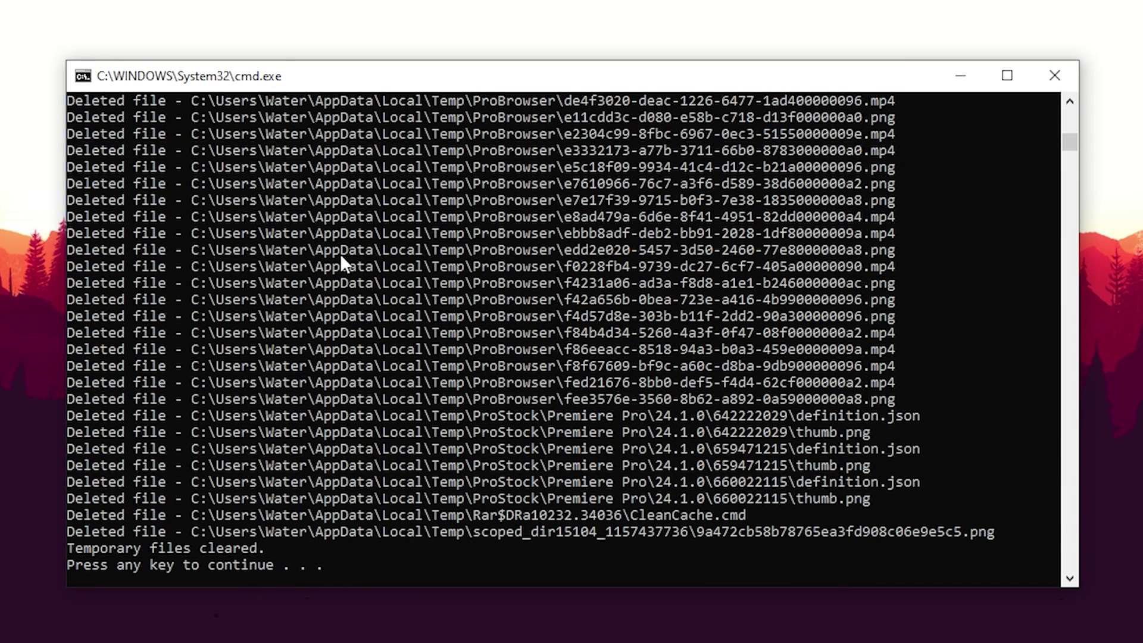
pyautogui.press('Return')
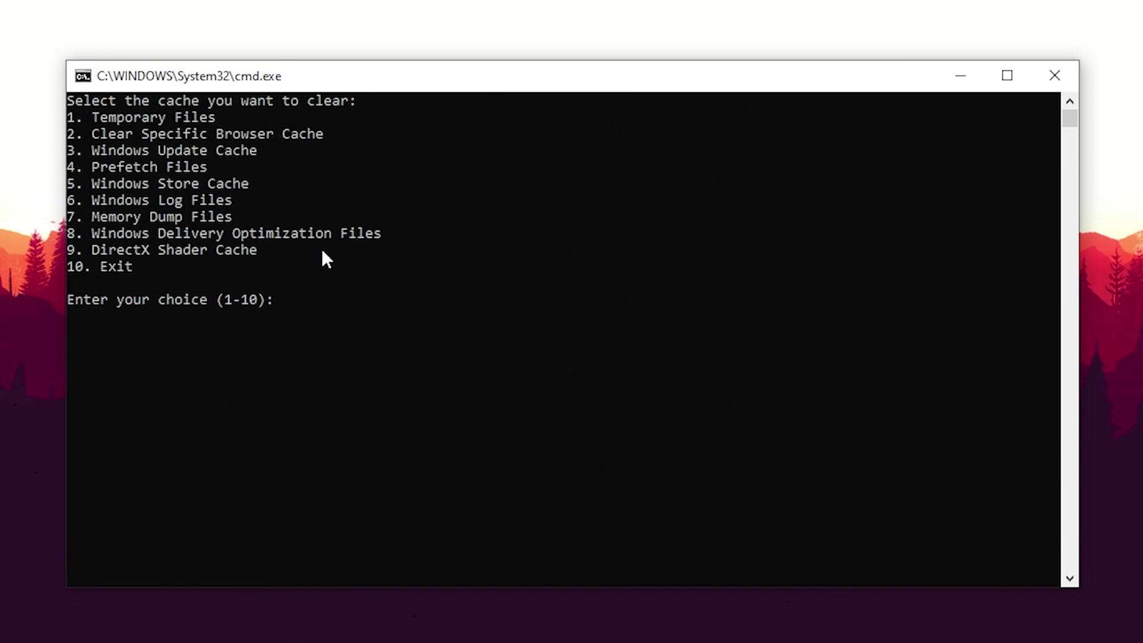
pyautogui.write('4')
pyautogui.press('Return')
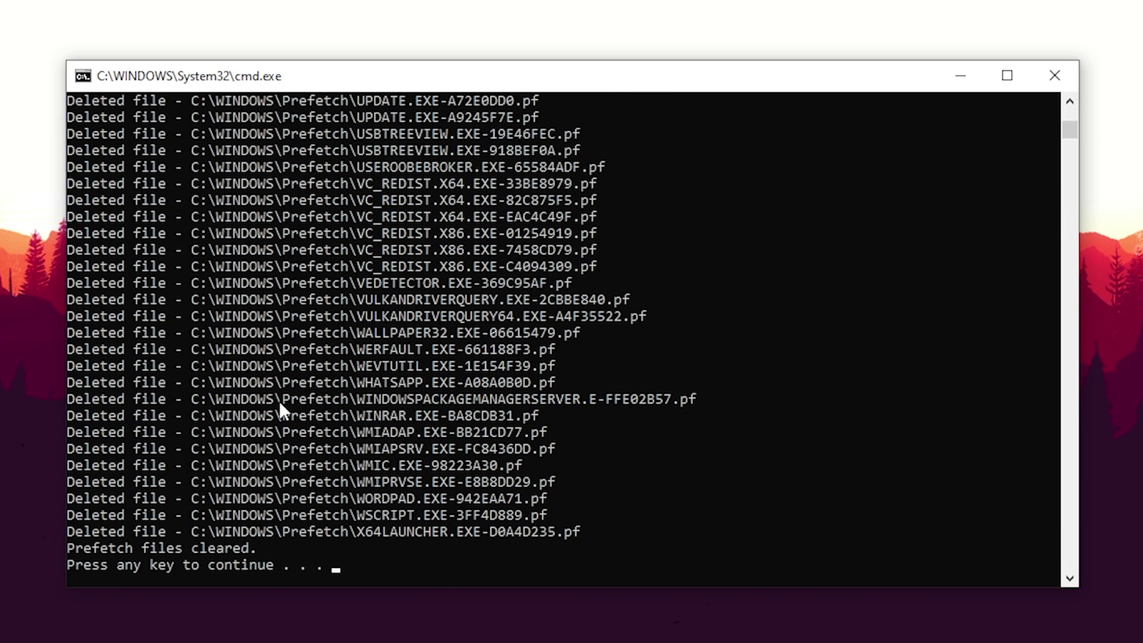
pyautogui.press('Return')
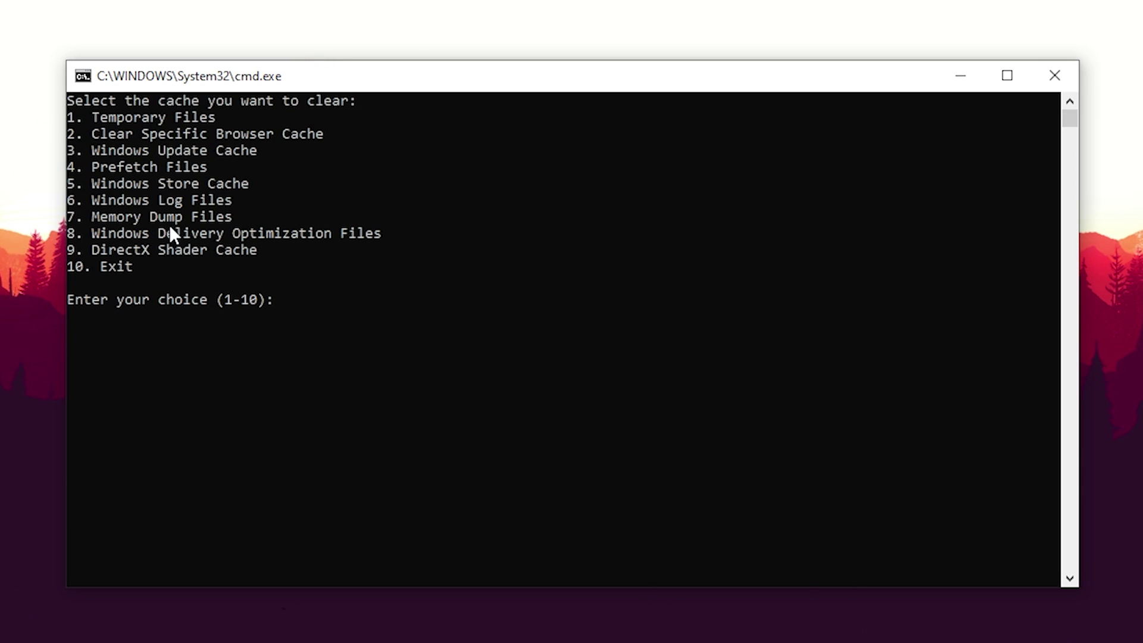
pyautogui.write('7')
pyautogui.press('Return')
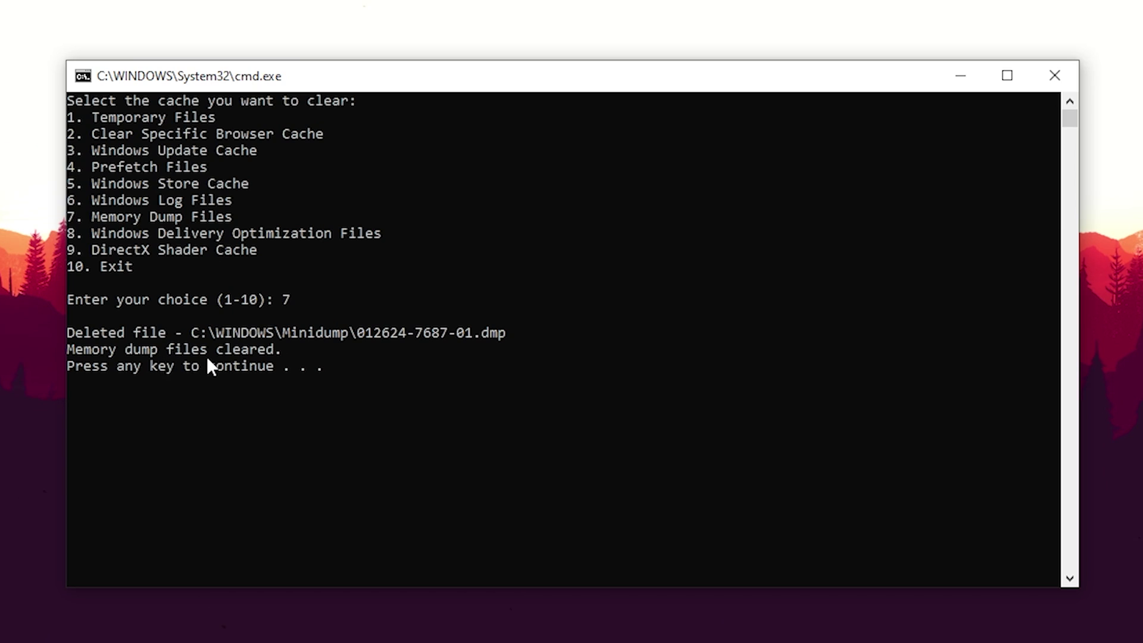
pyautogui.press('Return')
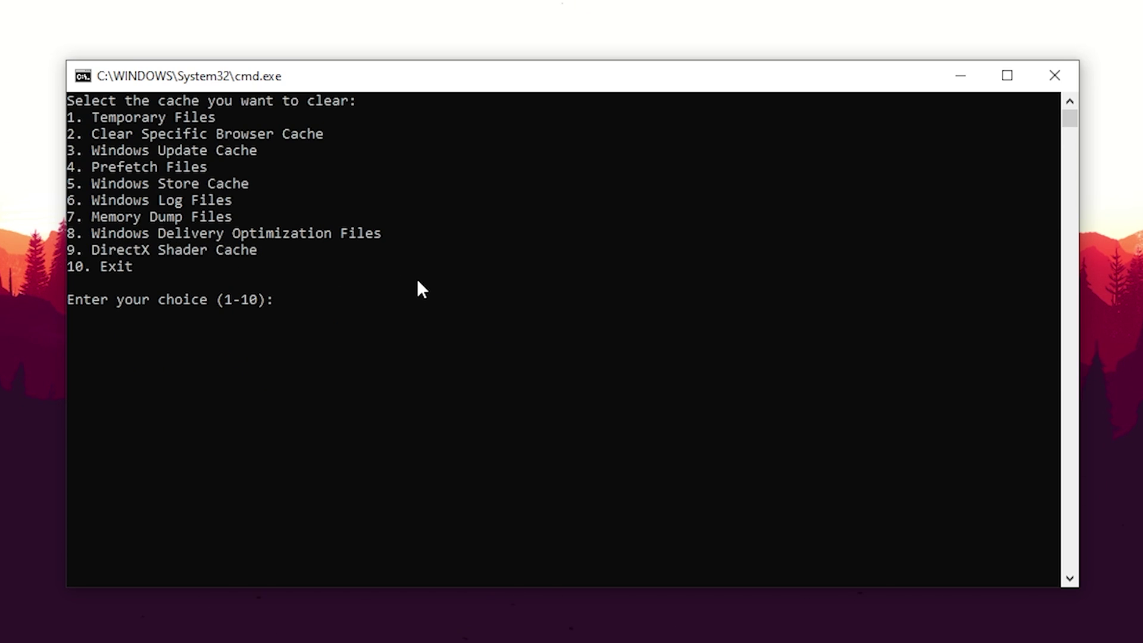
# - Clear Delivery Optimization files (8) and the DirectX Shader Cache (9), then enter 10 to exit
pyautogui.write('8')
pyautogui.press('Return')
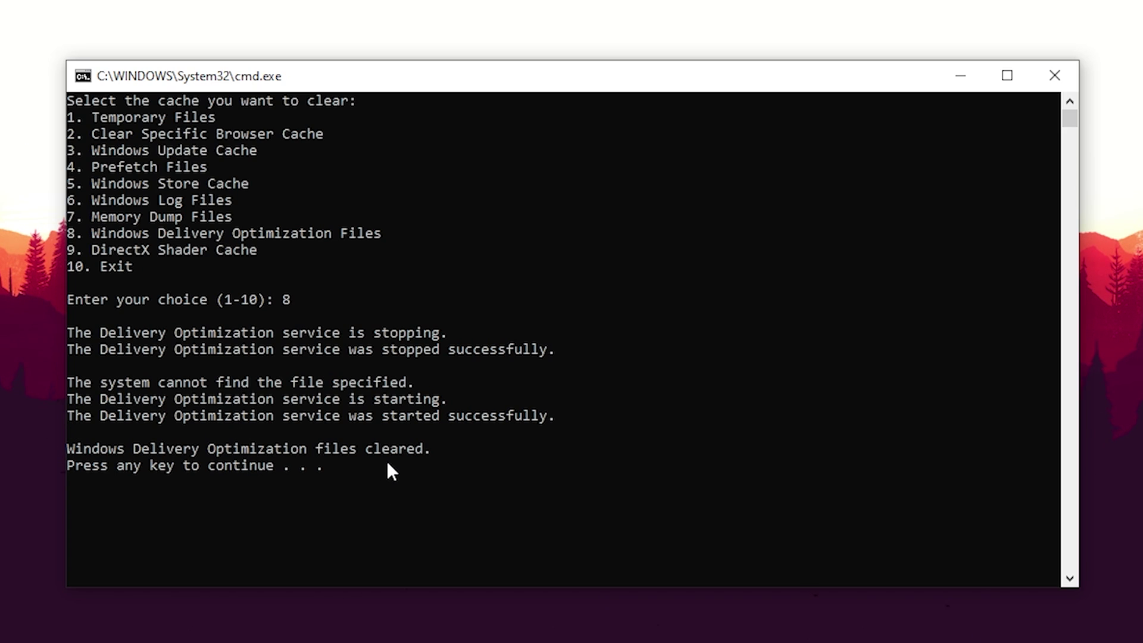
pyautogui.press('Return')
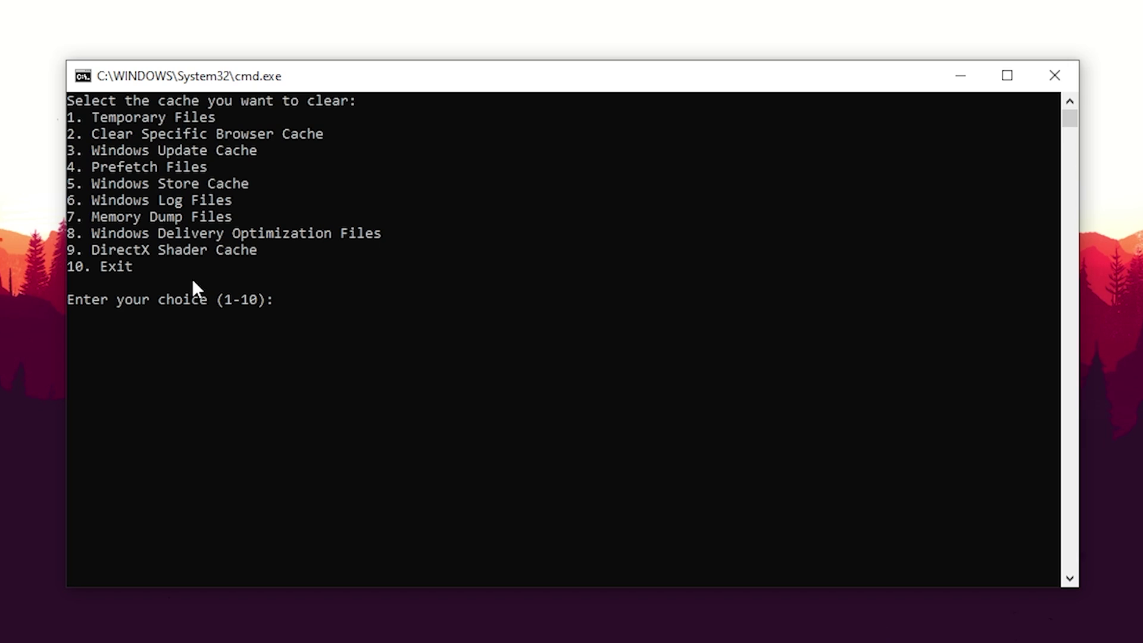
pyautogui.write('9')
pyautogui.press('Return')
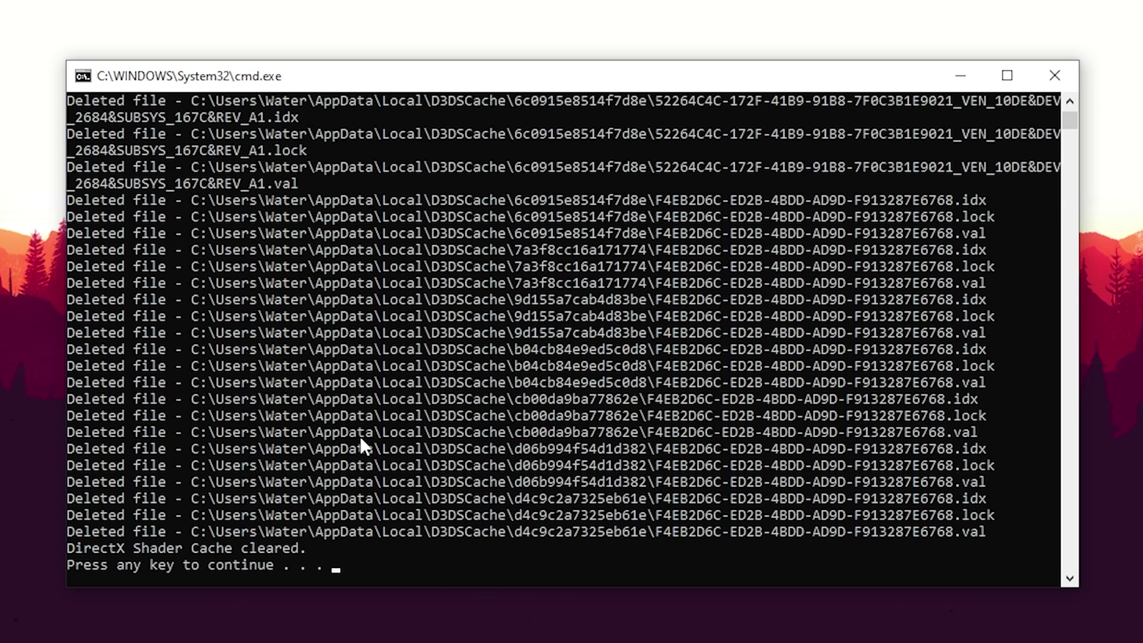
pyautogui.press('Return')
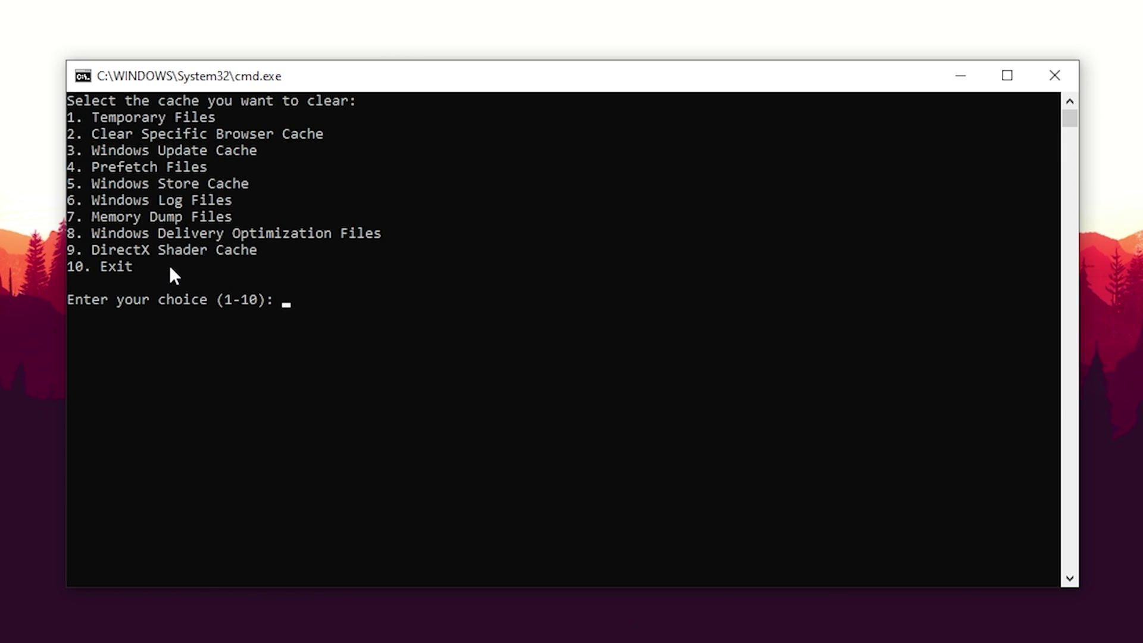
pyautogui.write('10')
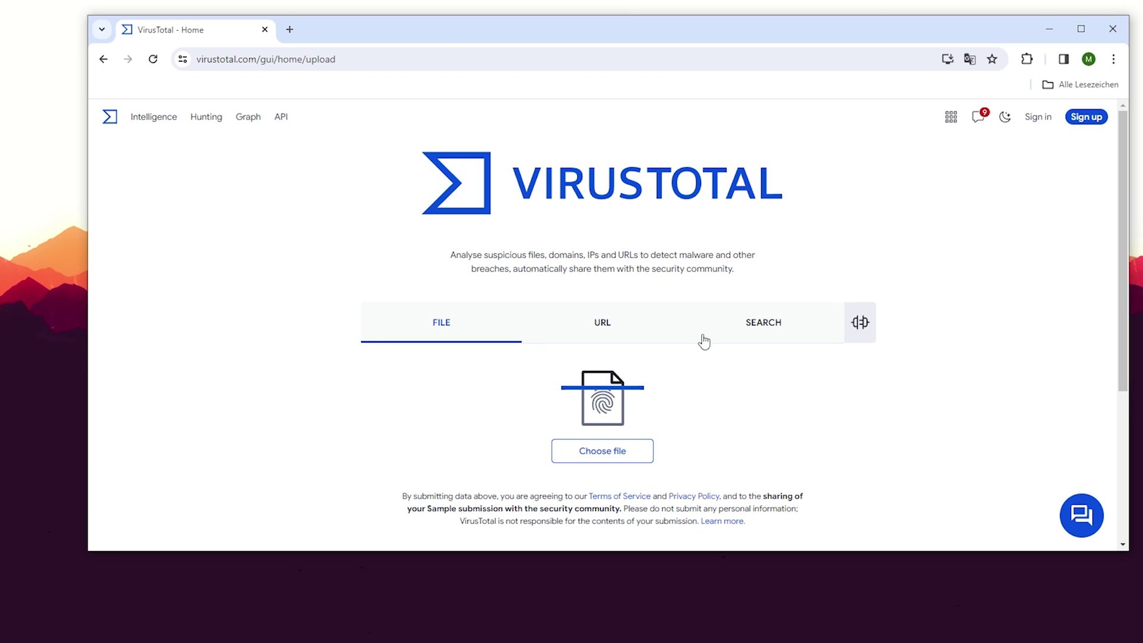
# - Drag the CleanCache file into VirusTotal to scan it
pyautogui.moveTo(587, 36); pyautogui.dragTo(667, 292)
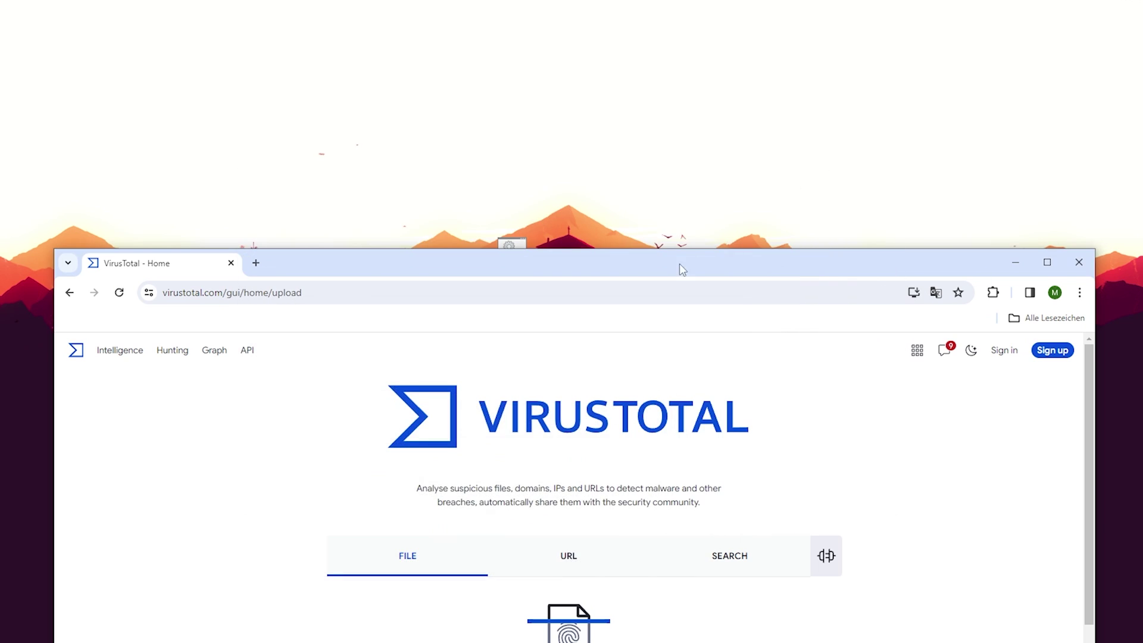
pyautogui.moveTo(587, 299); pyautogui.dragTo(590, 96)
pyautogui.moveTo(565, 39); pyautogui.dragTo(536, 388)
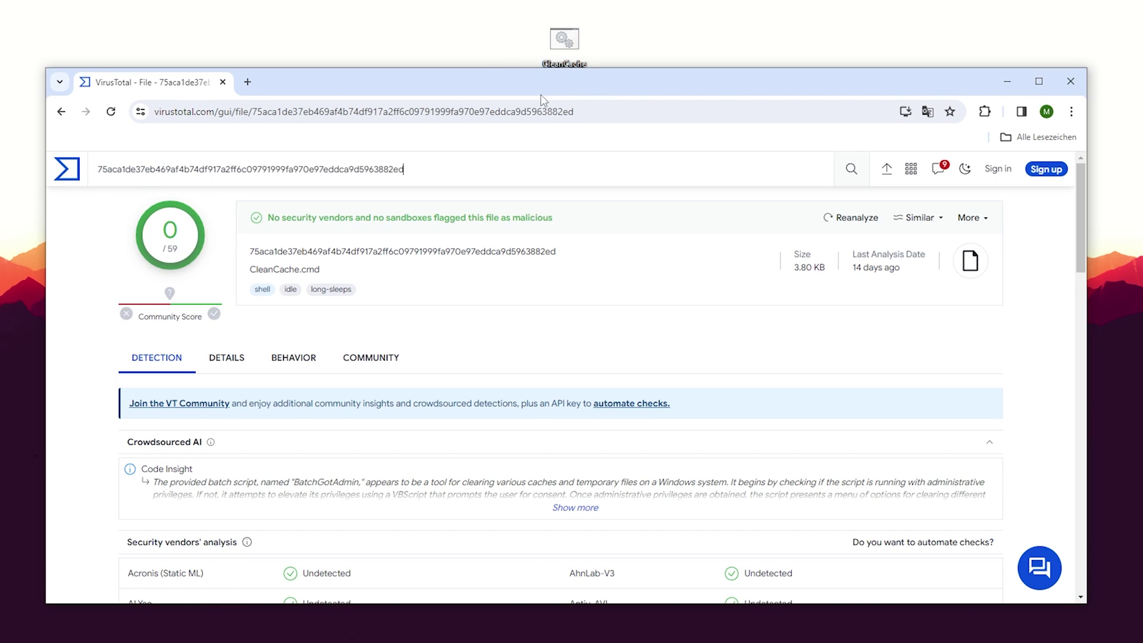
pyautogui.moveTo(543, 97); pyautogui.dragTo(551, 62)
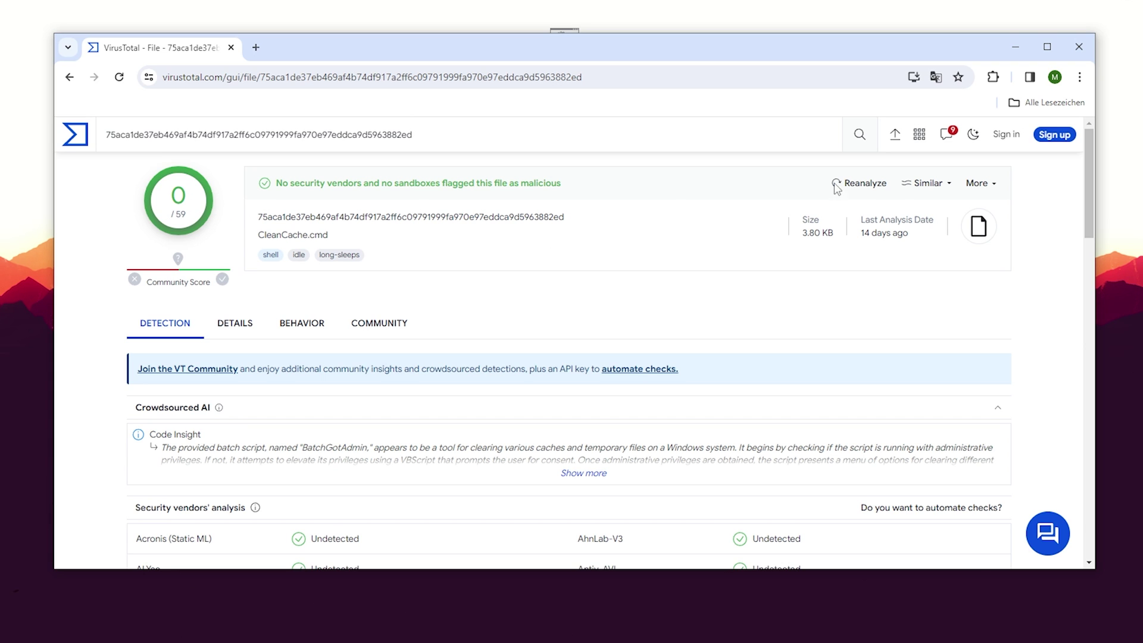
# - Review the security vendors' analysis, confirming every vendor shows Undetected
pyautogui.scroll(-6, 381, 241)
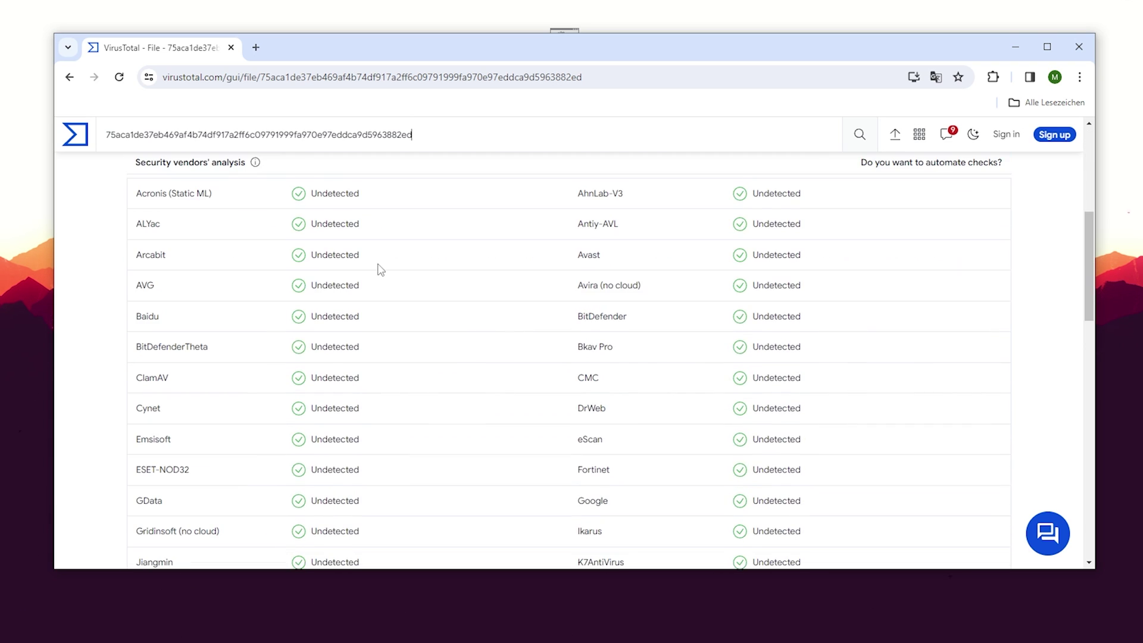
pyautogui.scroll(2, 288, 281)
pyautogui.scroll(-9, 383, 339)
pyautogui.click(1002, 533)
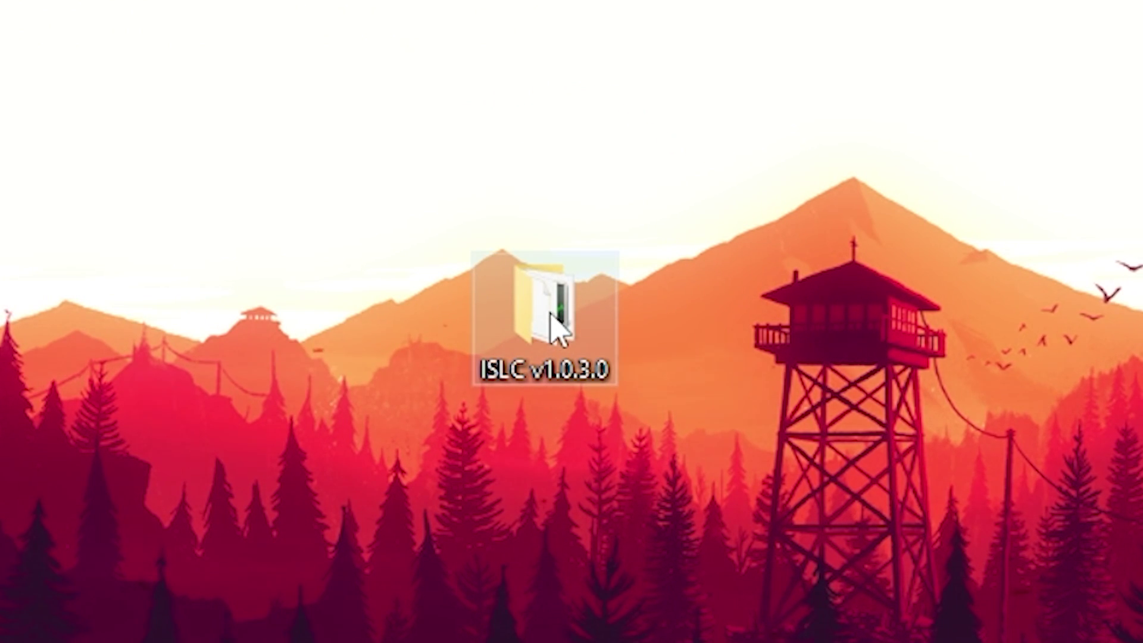
# - Open the ISLC v1.0.3.0 folder, launch ISLC, and purge the standby list once
pyautogui.doubleClick(550, 312)
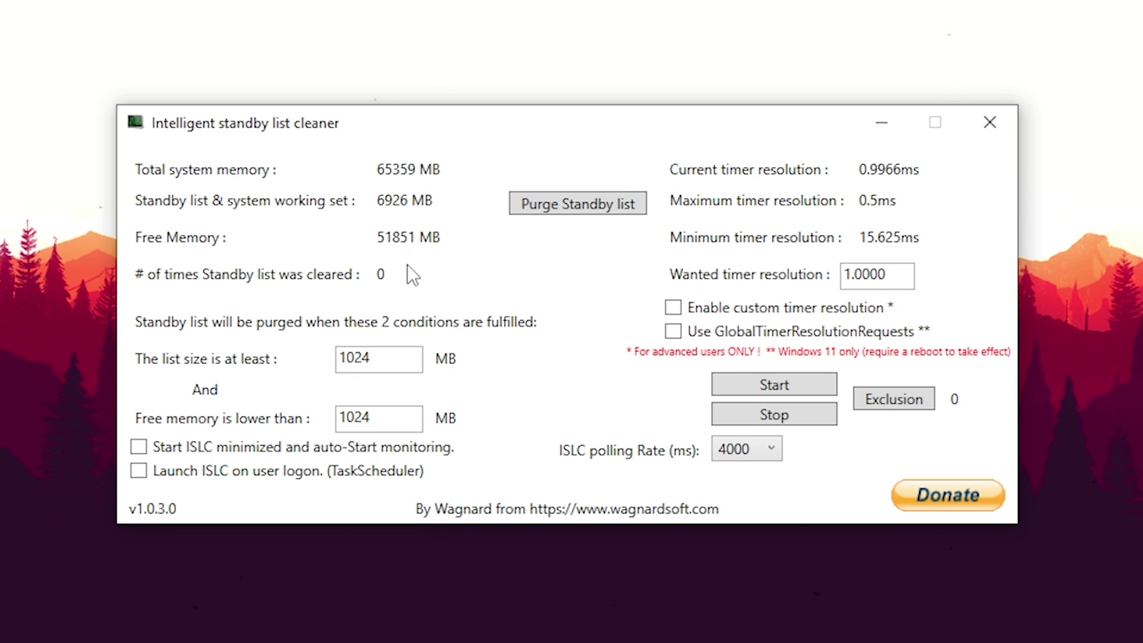
pyautogui.click(572, 210)
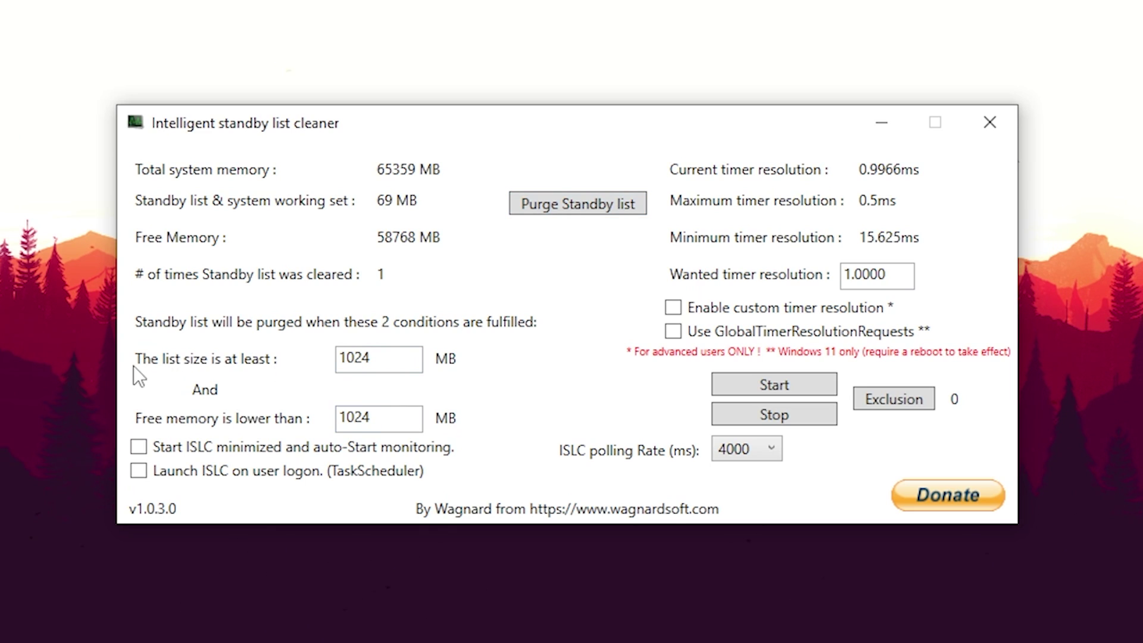
# - Set free-memory threshold to 32000 MB; enable minimized auto-start monitoring and launch on logon
pyautogui.click(396, 364)
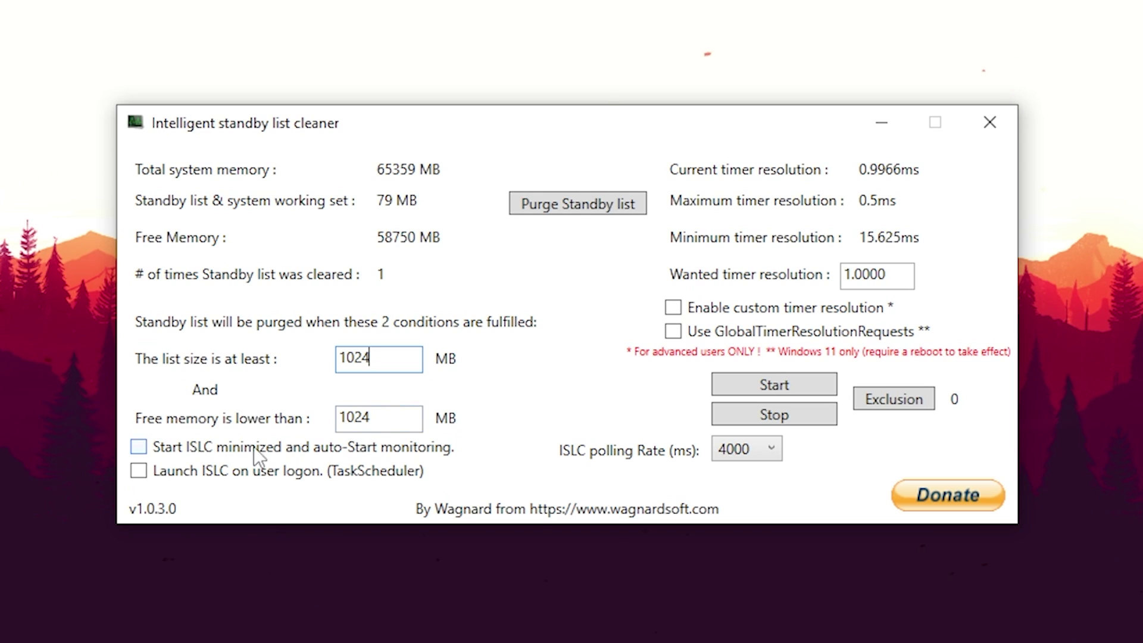
pyautogui.moveTo(395, 427); pyautogui.dragTo(231, 421)
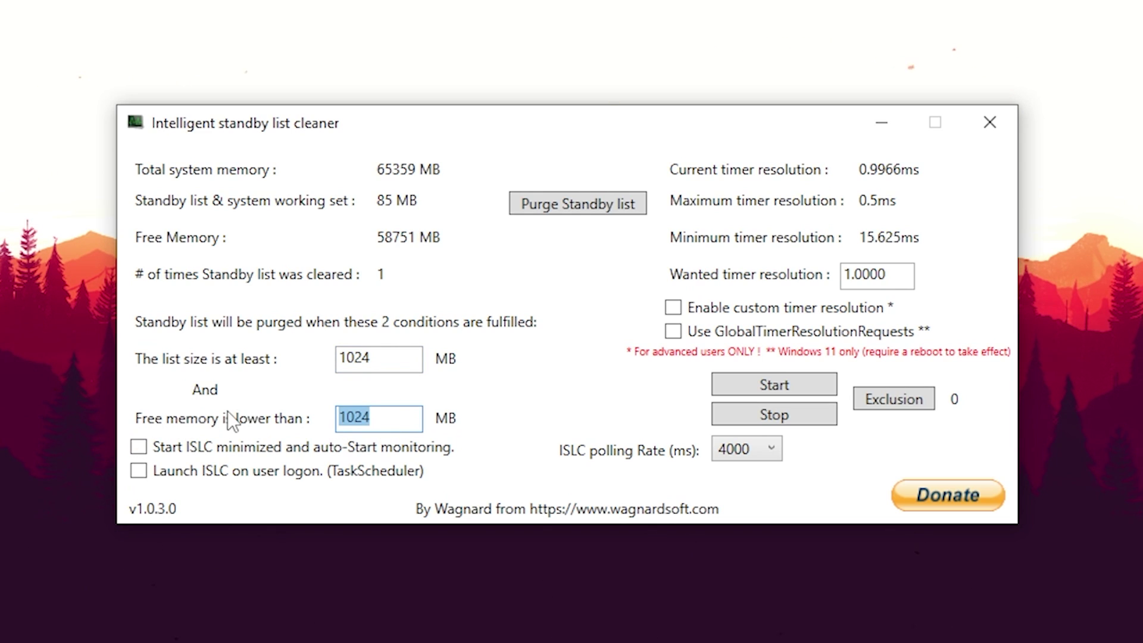
pyautogui.write('32000')
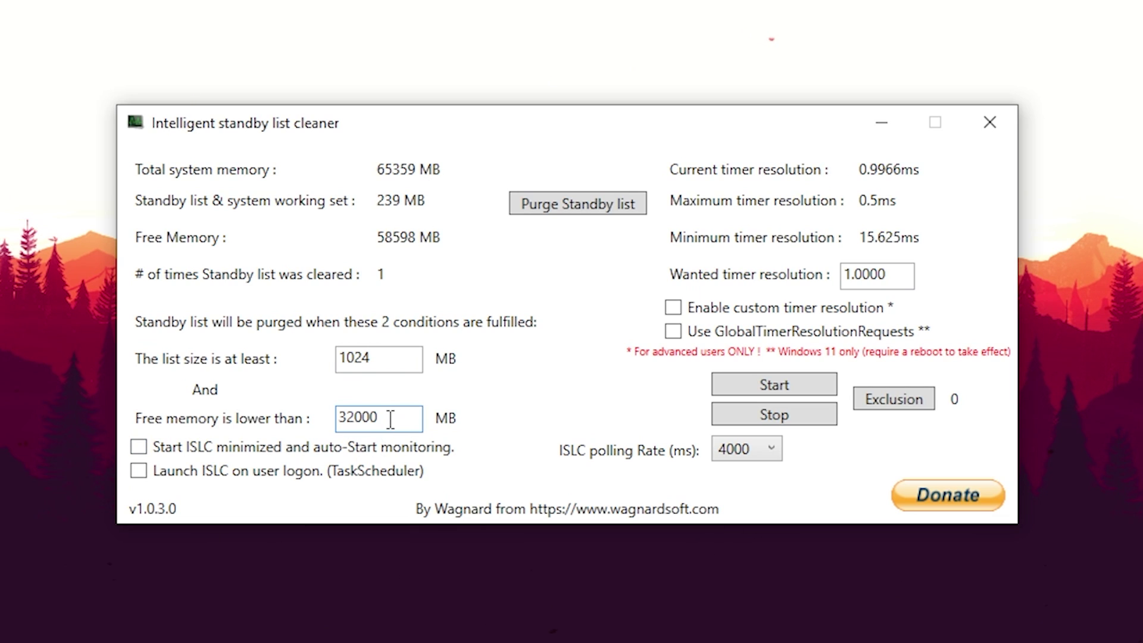
pyautogui.moveTo(390, 419); pyautogui.dragTo(257, 421)
pyautogui.write('1600')
pyautogui.write('0')
pyautogui.press('BackSpace')
pyautogui.press('BackSpace')
pyautogui.press('BackSpace')
pyautogui.press('BackSpace')
pyautogui.press('BackSpace')
pyautogui.write('8000')
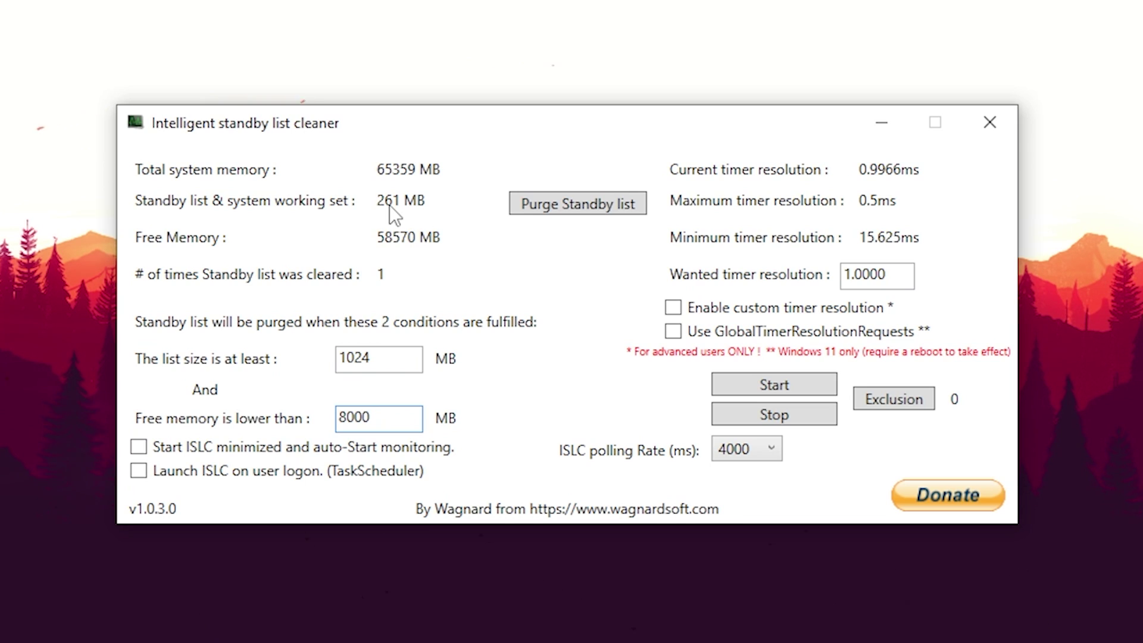
pyautogui.doubleClick(384, 414)
pyautogui.write('32000')
pyautogui.hotkey('ctrl', 'a')
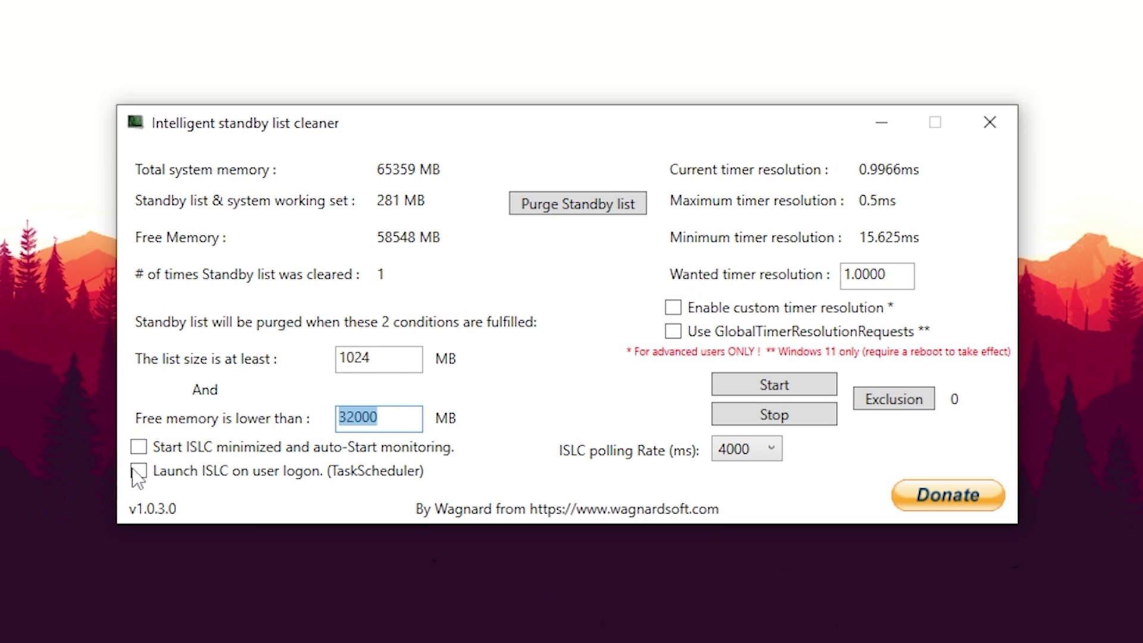
pyautogui.click(141, 447)
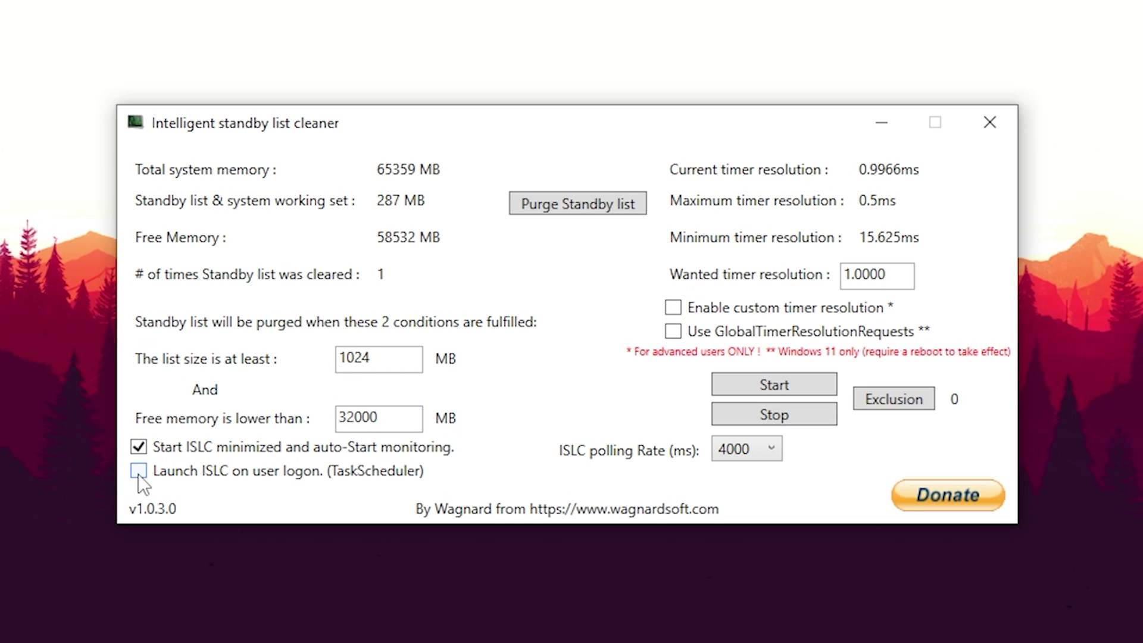
pyautogui.click(138, 473)
# - Enter 0.5 as the wanted timer resolution and enable the custom timer resolution
pyautogui.moveTo(851, 276); pyautogui.dragTo(816, 284)
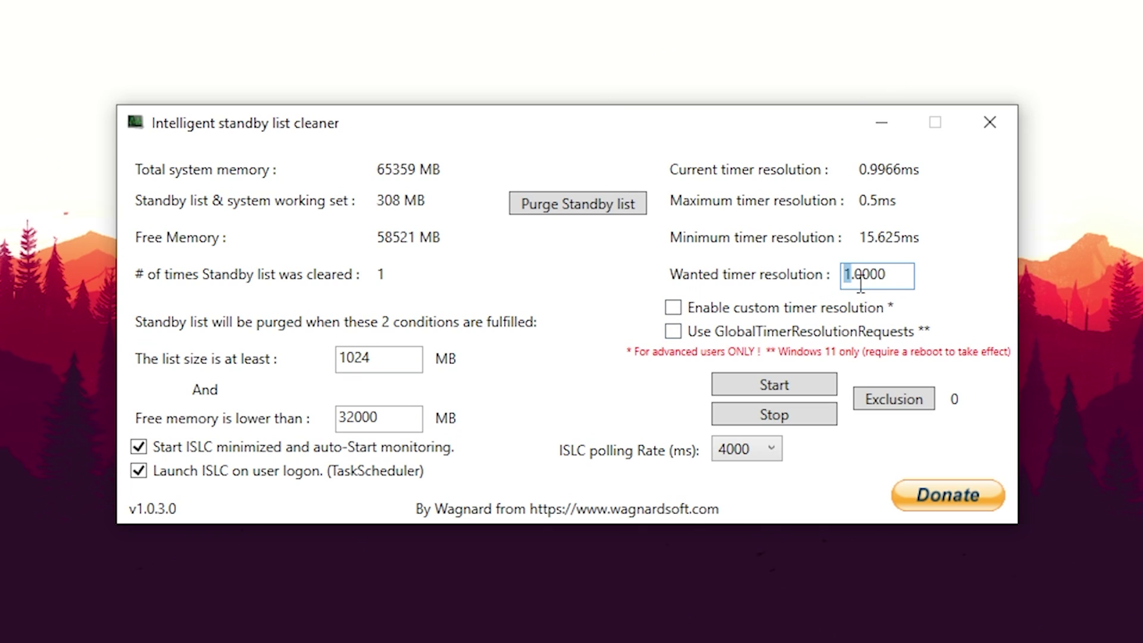
pyautogui.write('0.5')
pyautogui.hotkey('ctrl', 'a')
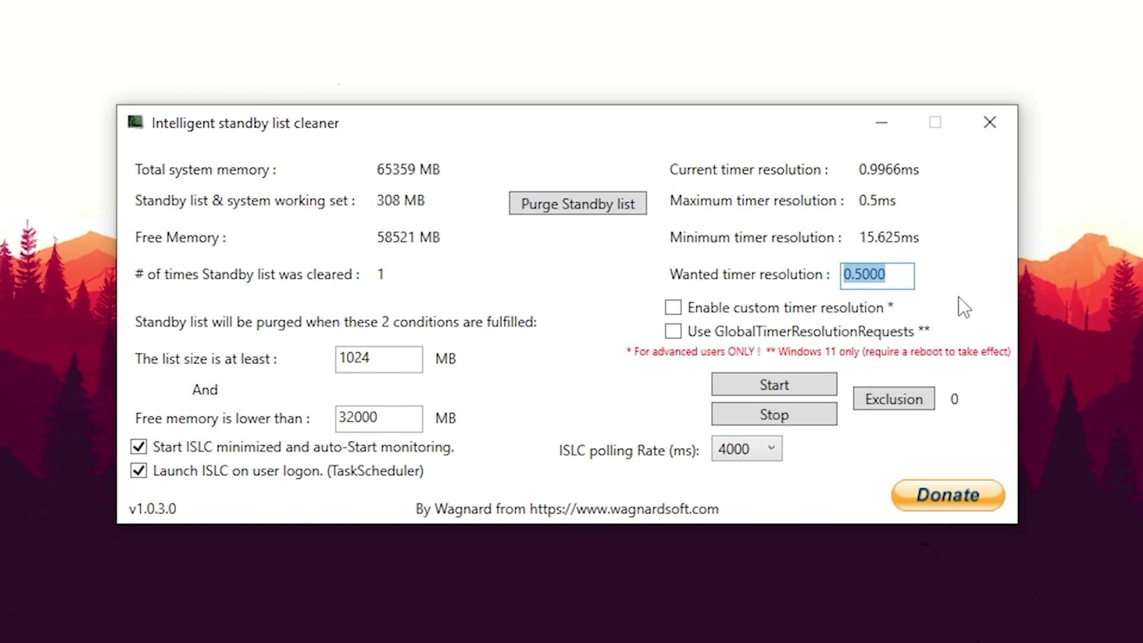
pyautogui.click(673, 308)
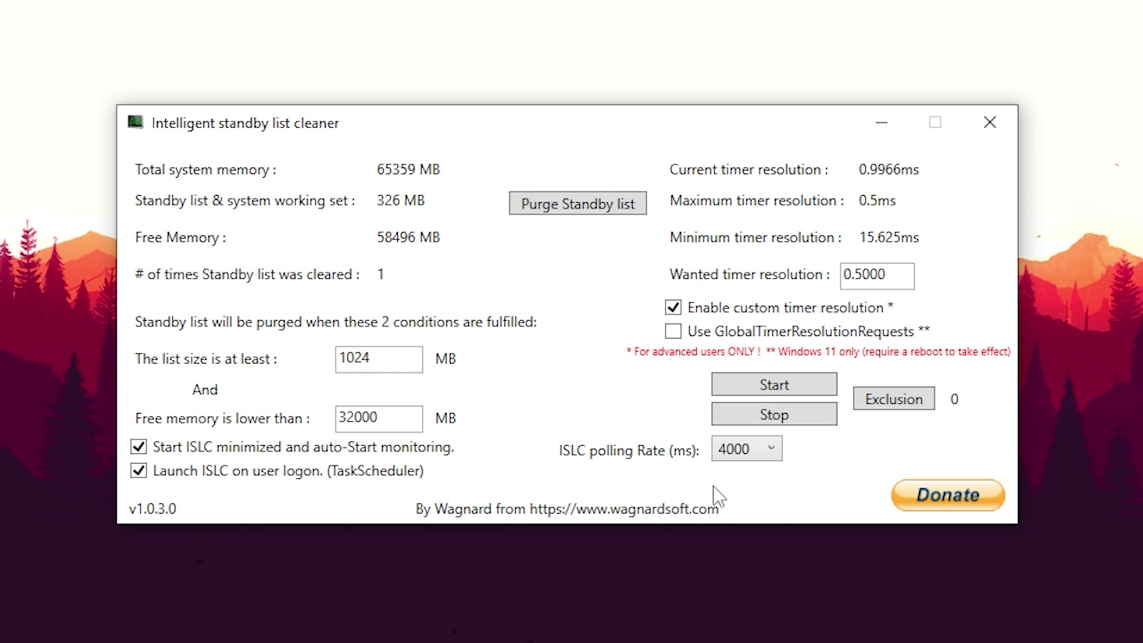
# - Choose a 1000 ms polling rate, start monitoring, and minimize ISLC so it keeps running
pyautogui.click(746, 456)
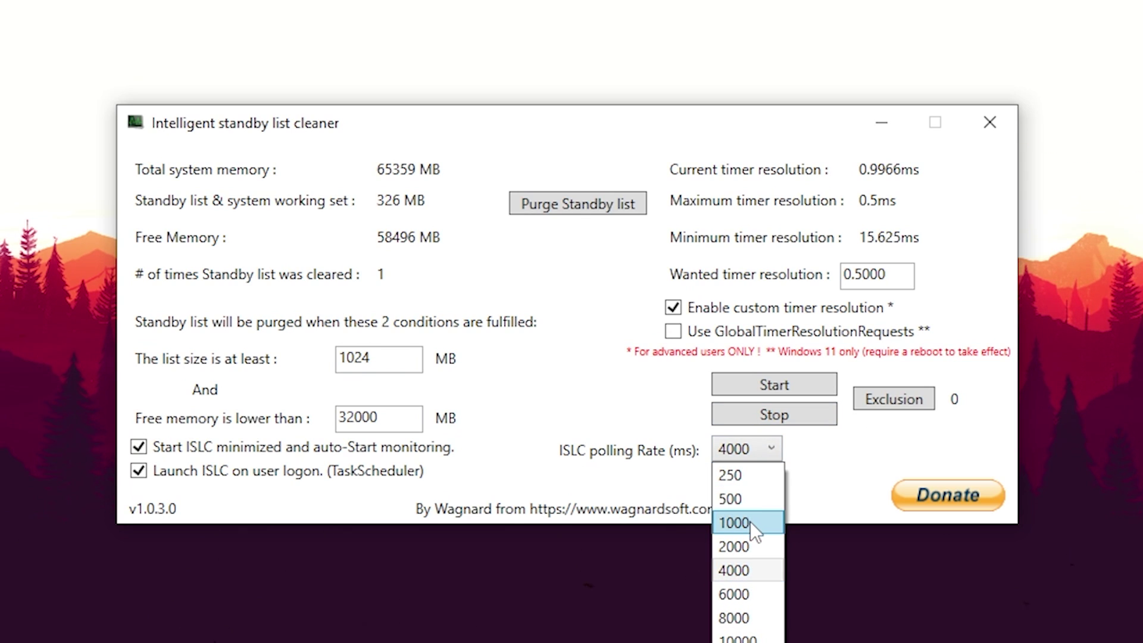
pyautogui.click(750, 523)
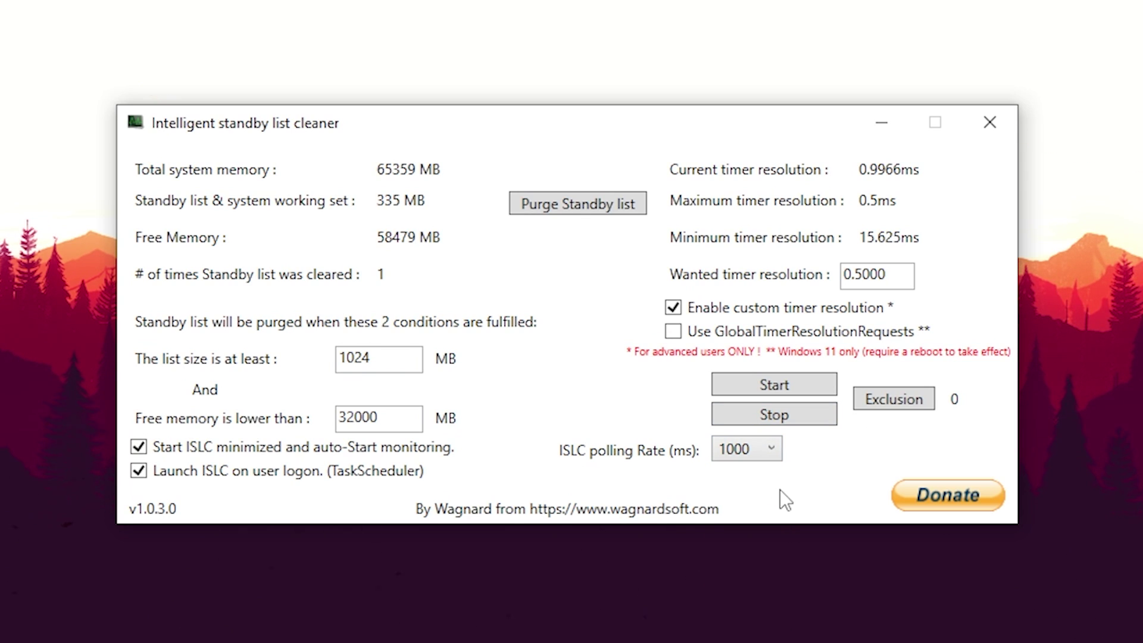
pyautogui.click(755, 454)
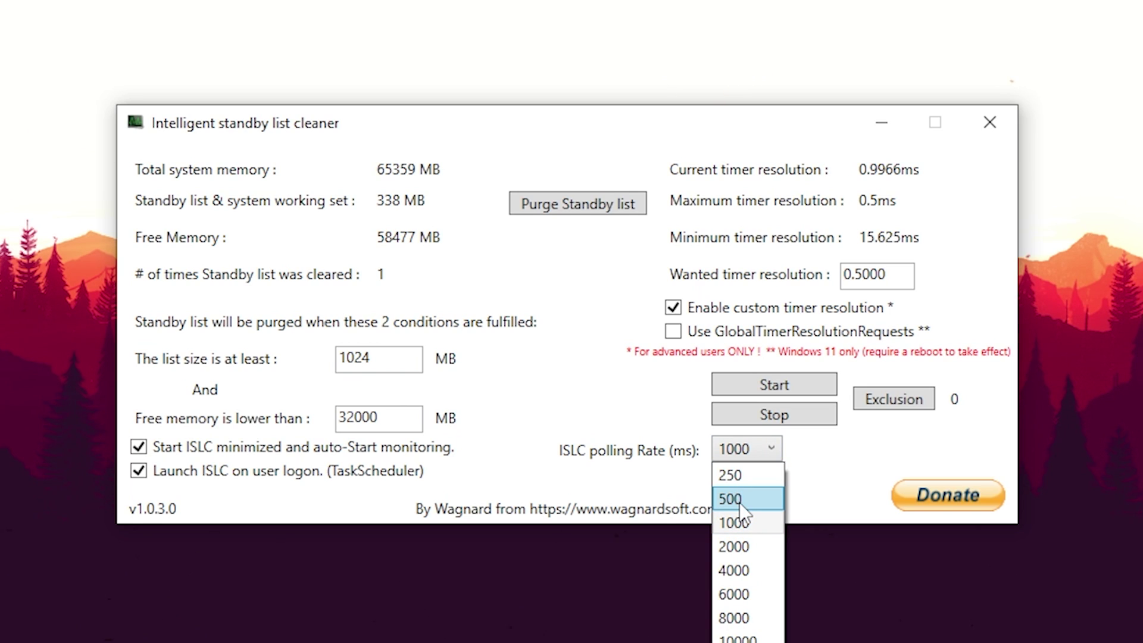
pyautogui.click(572, 456)
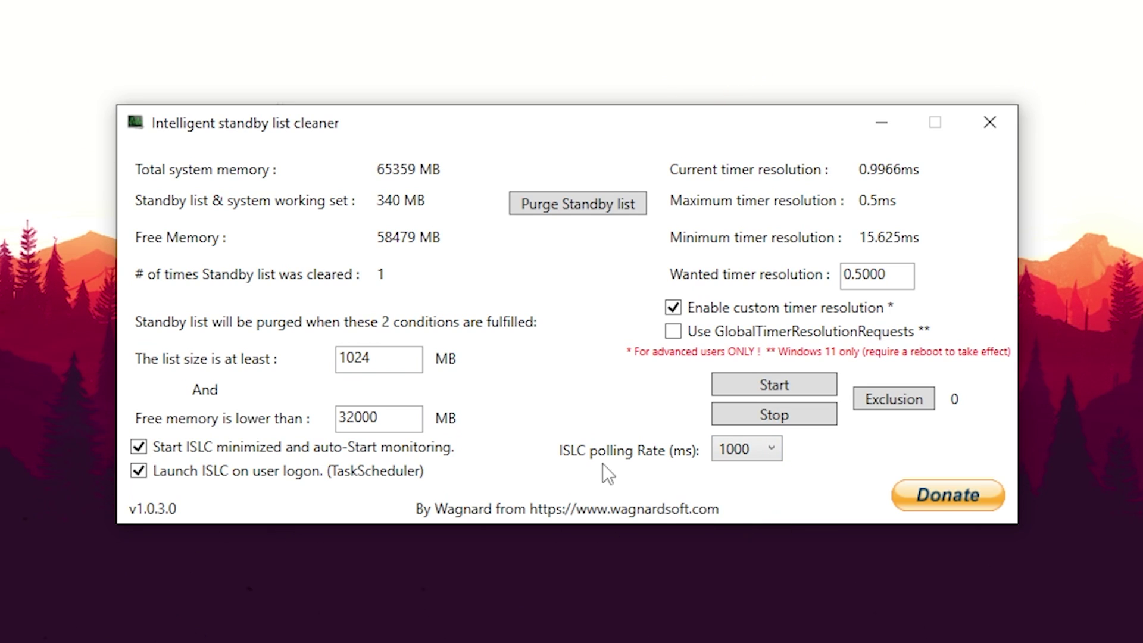
pyautogui.click(785, 389)
pyautogui.click(879, 125)
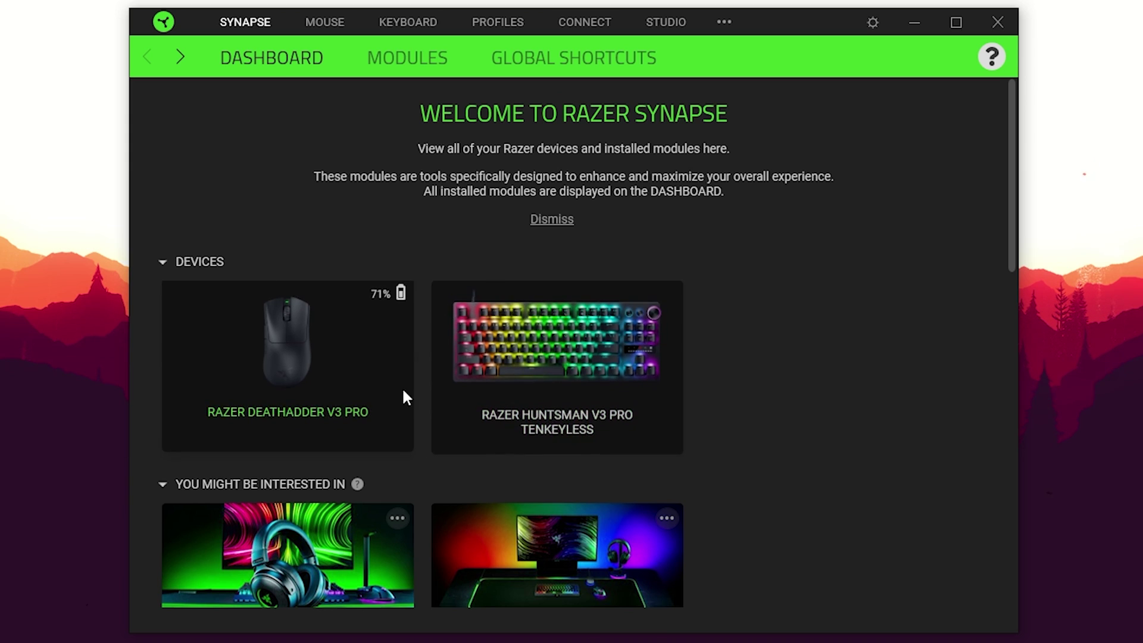
# - On the DeathAdder V3 Pro's Performance page, make the 1600 DPI sensitivity stage active
pyautogui.click(344, 323)
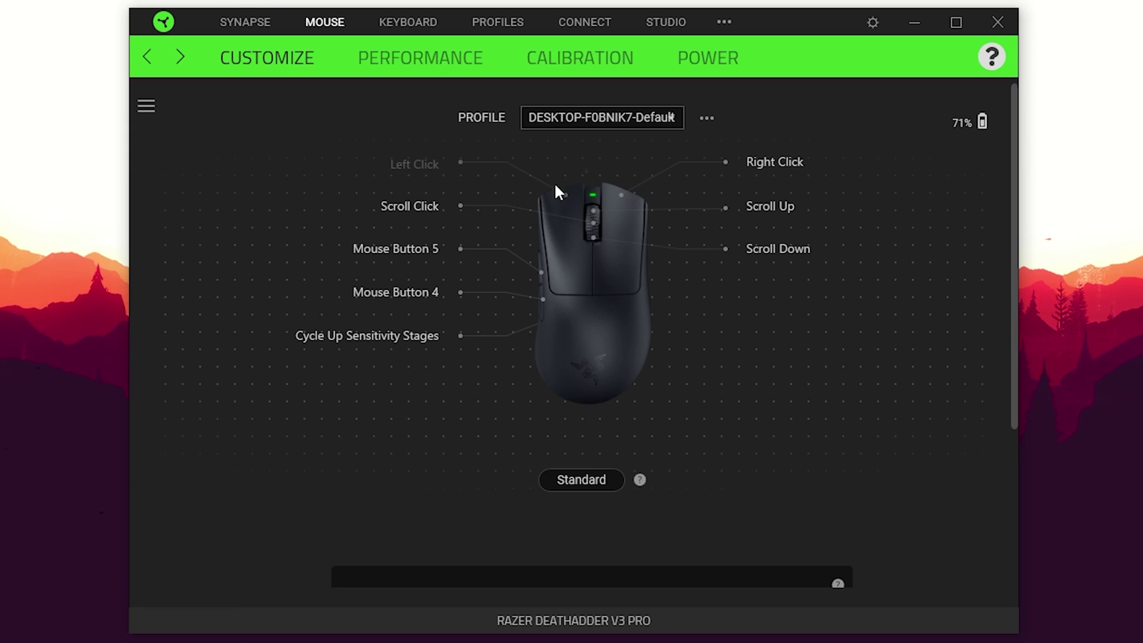
pyautogui.click(373, 60)
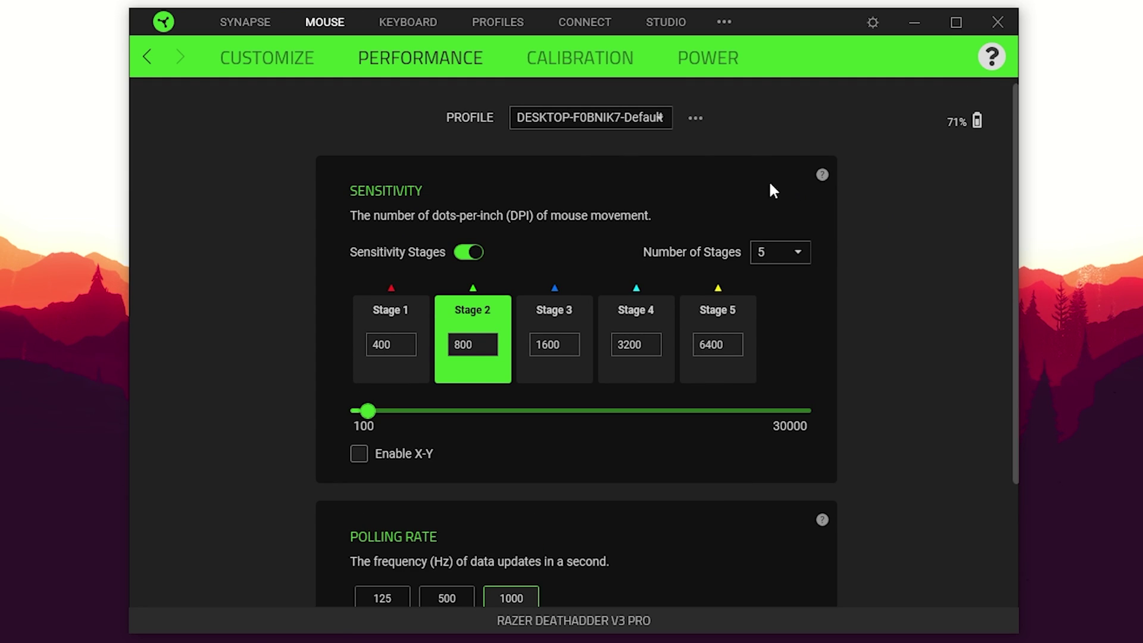
pyautogui.click(564, 380)
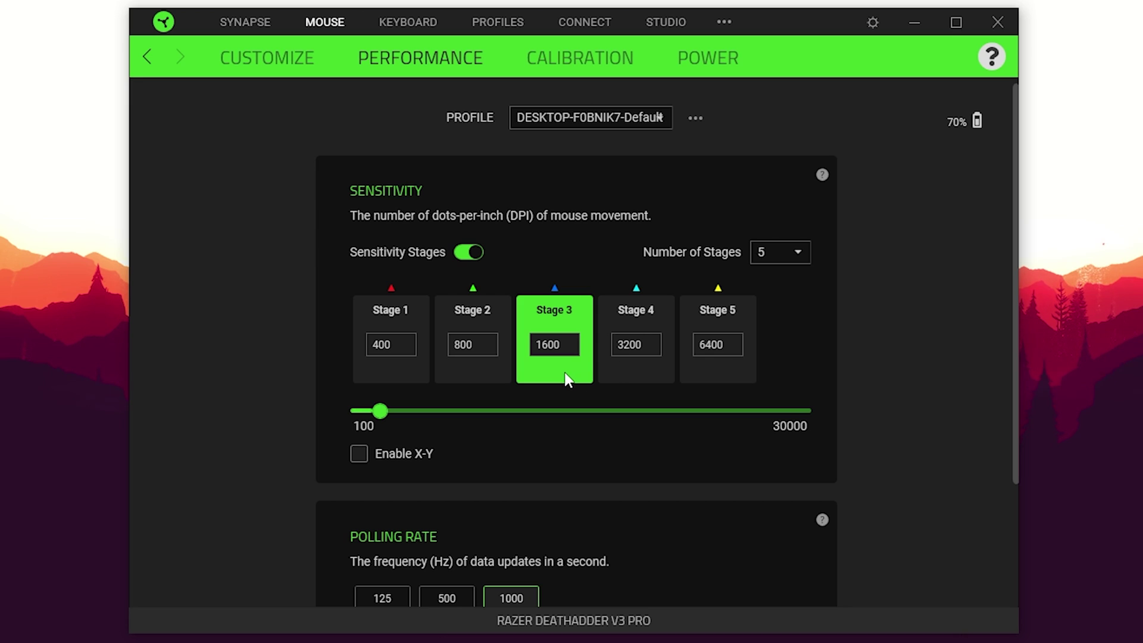
pyautogui.scroll(-3, 524, 369)
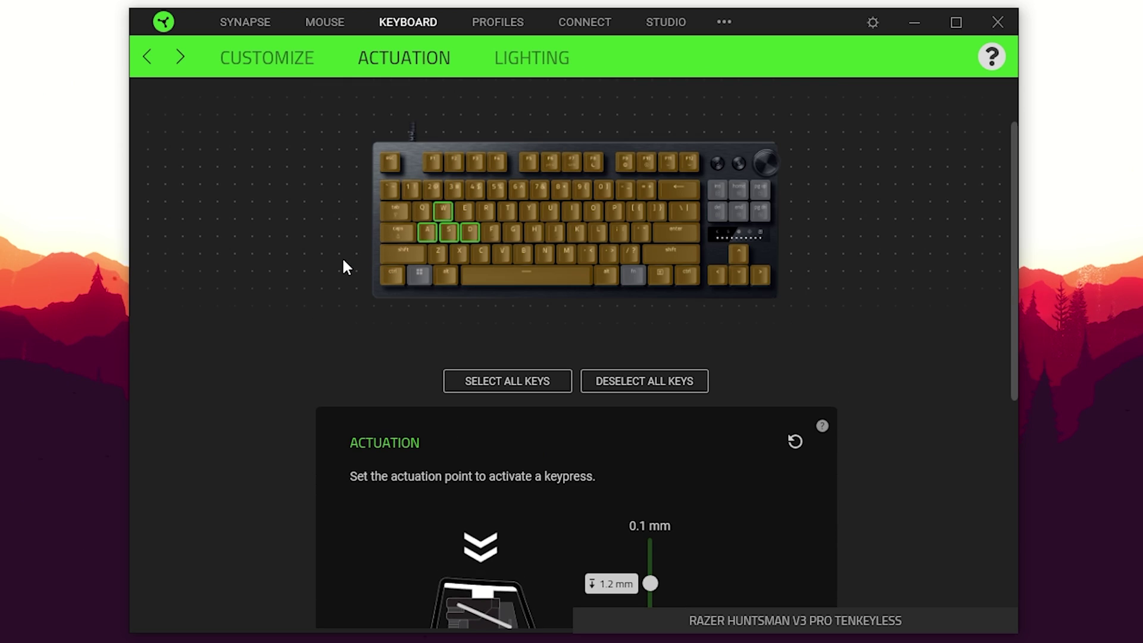
# - Move the Huntsman V3 Pro's actuation slider to its 0.1 mm top position
pyautogui.scroll(-2, 379, 272)
pyautogui.scroll(-5, 376, 274)
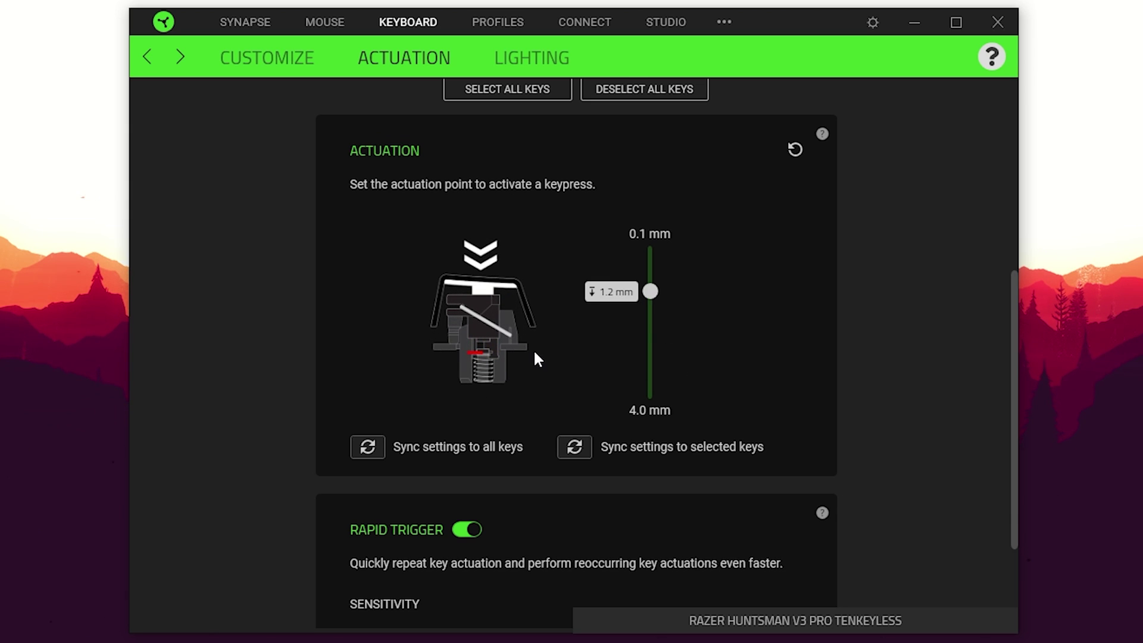
pyautogui.moveTo(650, 291); pyautogui.dragTo(650, 394)
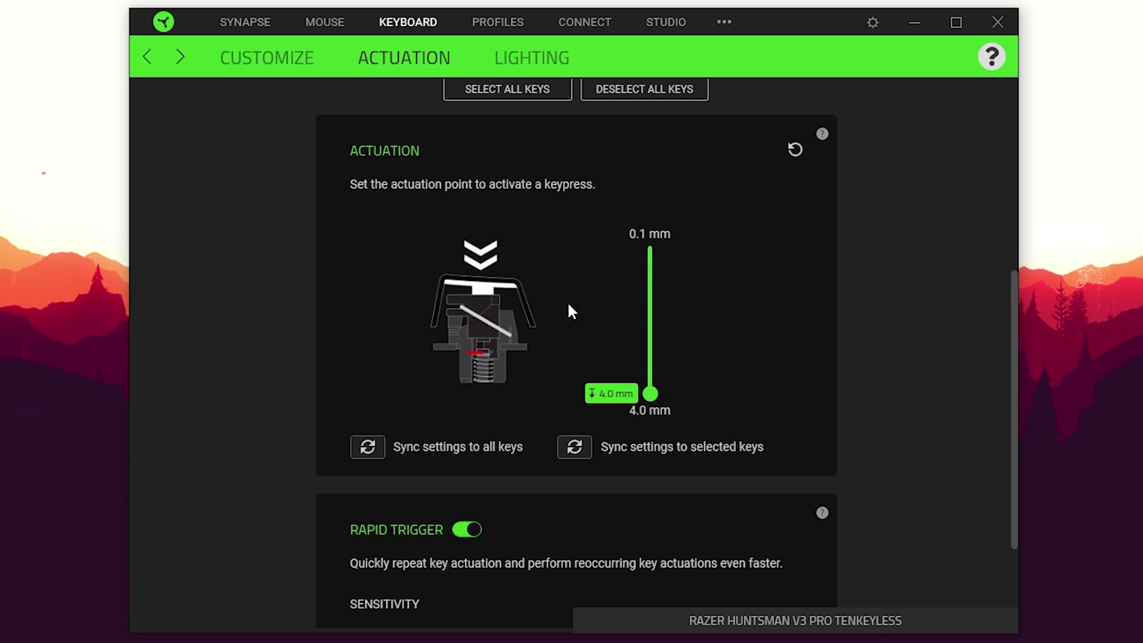
pyautogui.moveTo(653, 390); pyautogui.dragTo(658, 251)
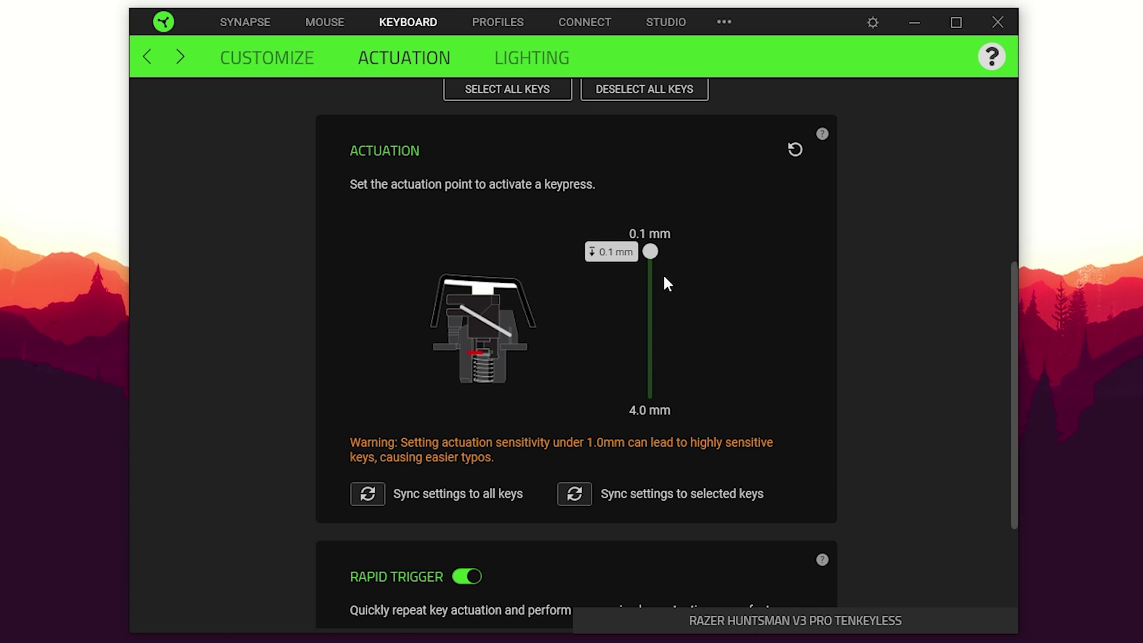
pyautogui.scroll(2, 688, 418)
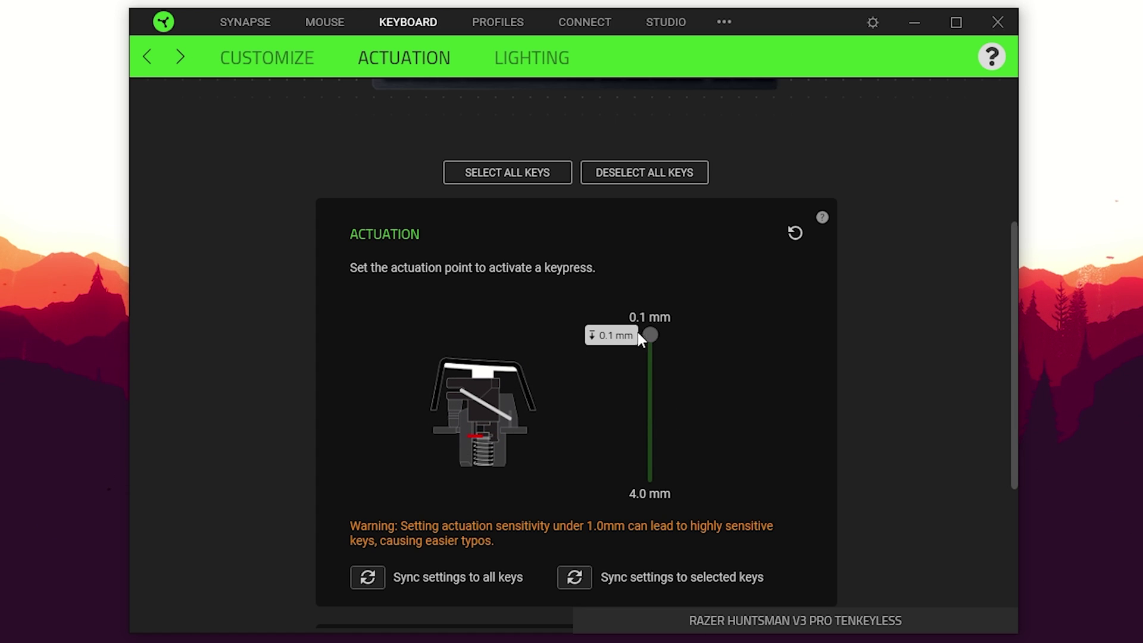
pyautogui.moveTo(651, 336); pyautogui.dragTo(799, 338)
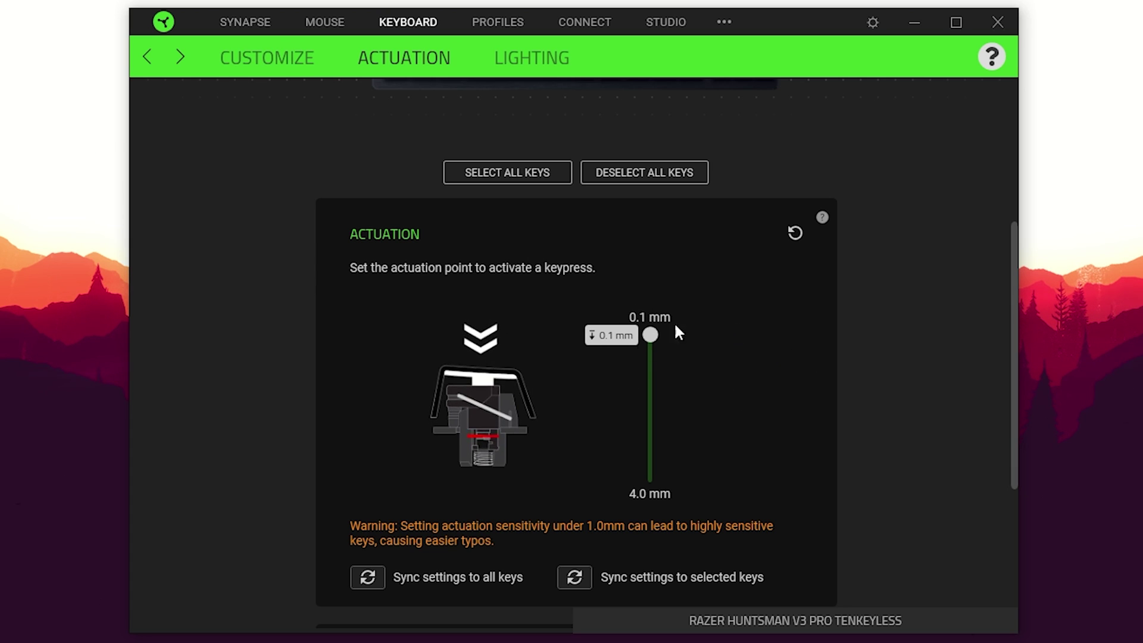
pyautogui.scroll(-3, 429, 373)
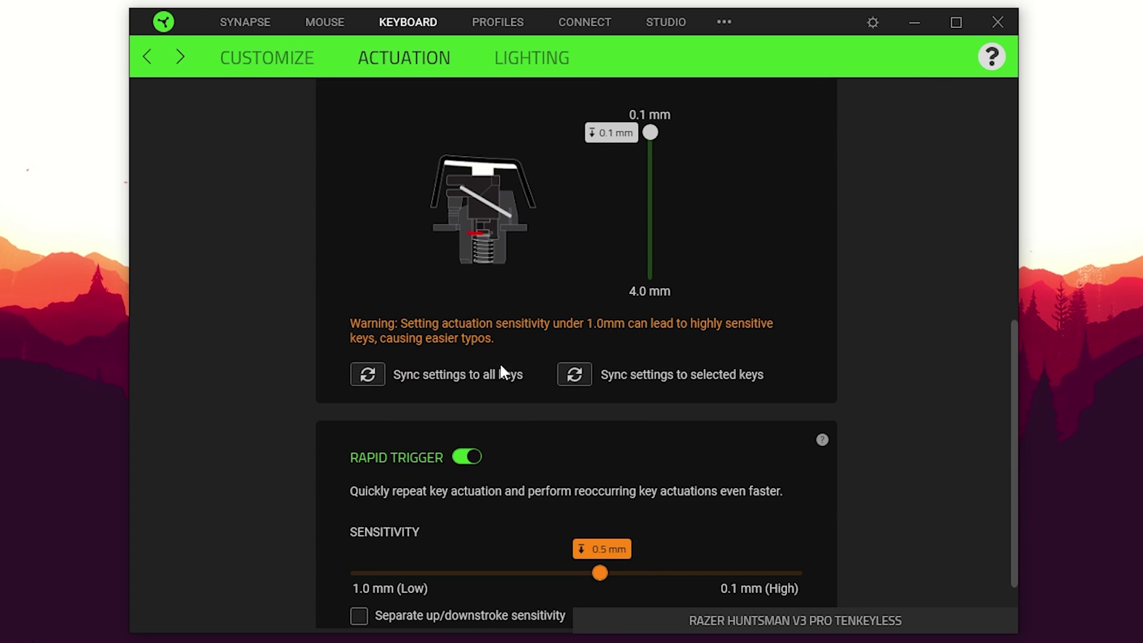
# - Sync the 0.1 mm actuation point to all keys
pyautogui.click(369, 373)
pyautogui.scroll(4, 372, 333)
pyautogui.scroll(3, 393, 238)
pyautogui.scroll(-8, 416, 364)
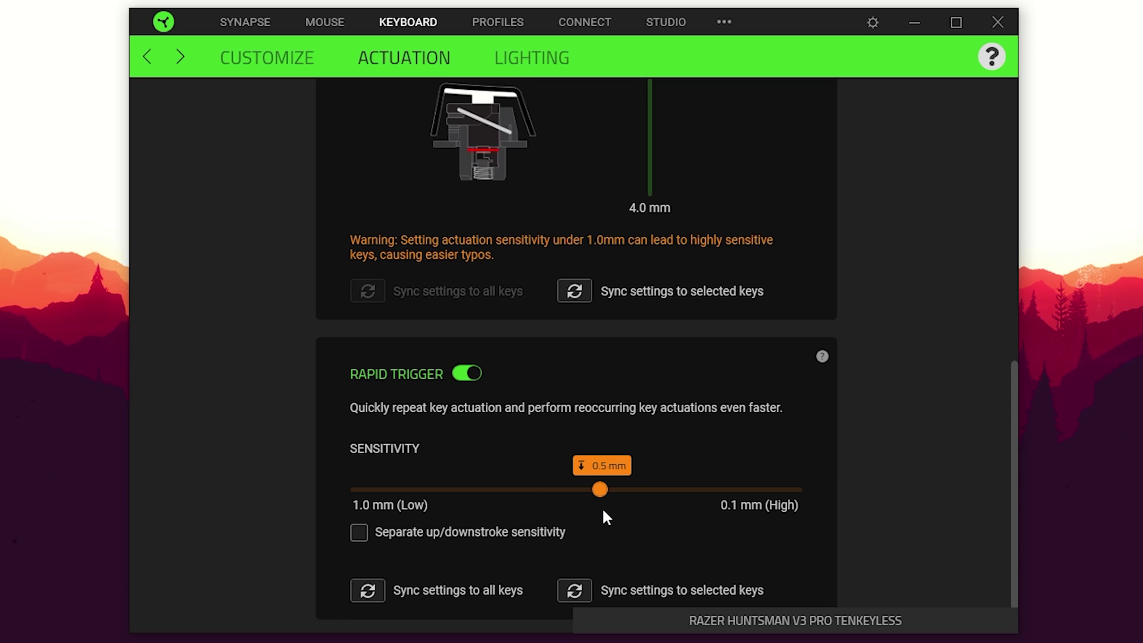
# - Set Rapid Trigger sensitivity to 0.5 mm and sync it to all keys
pyautogui.moveTo(600, 489); pyautogui.dragTo(808, 479)
pyautogui.scroll(-1, 787, 476)
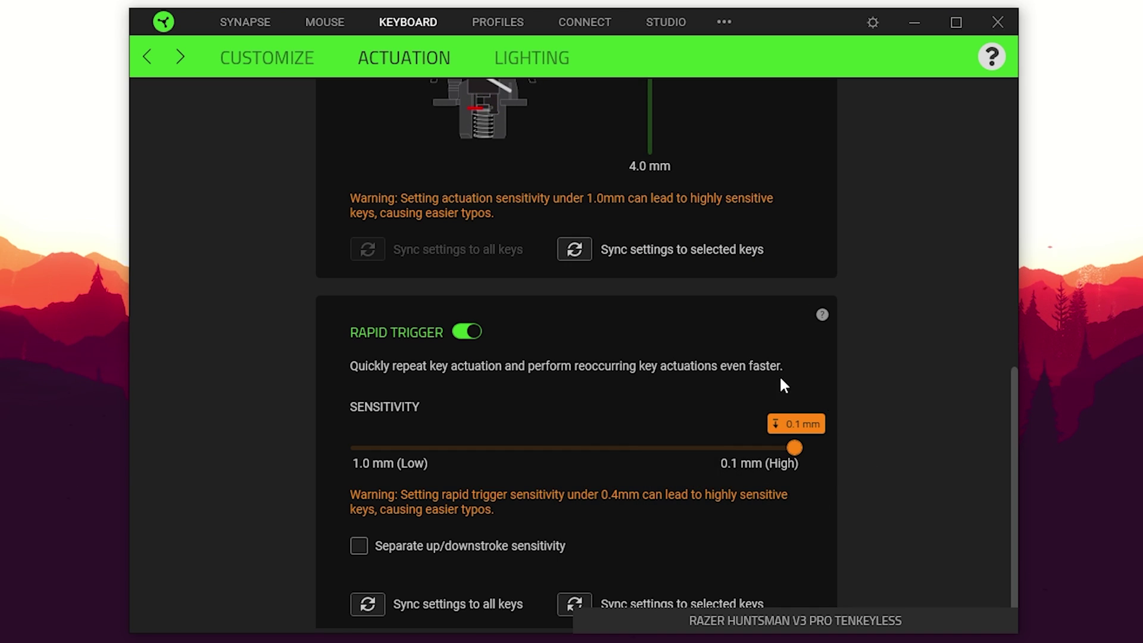
pyautogui.moveTo(795, 456); pyautogui.dragTo(642, 434)
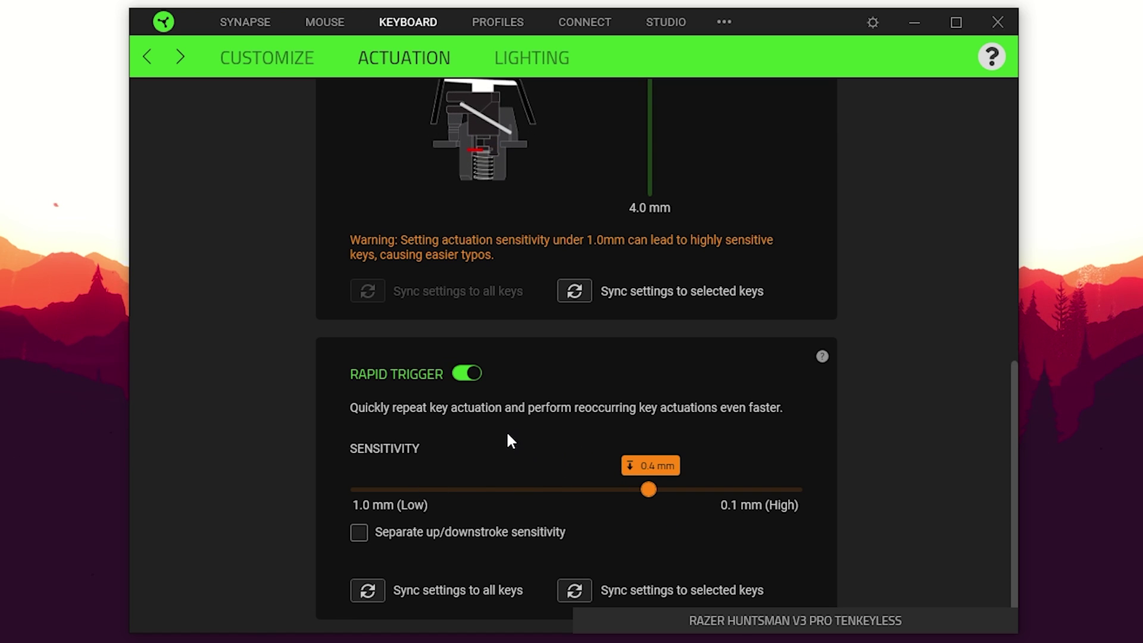
pyautogui.click(369, 590)
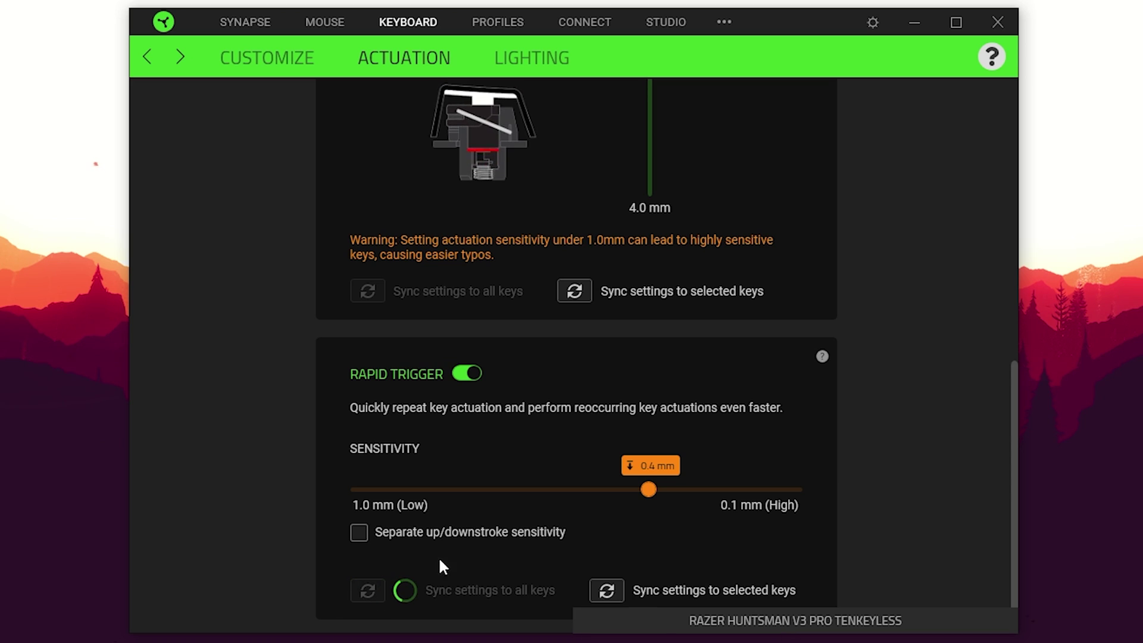
pyautogui.moveTo(648, 489); pyautogui.dragTo(613, 488)
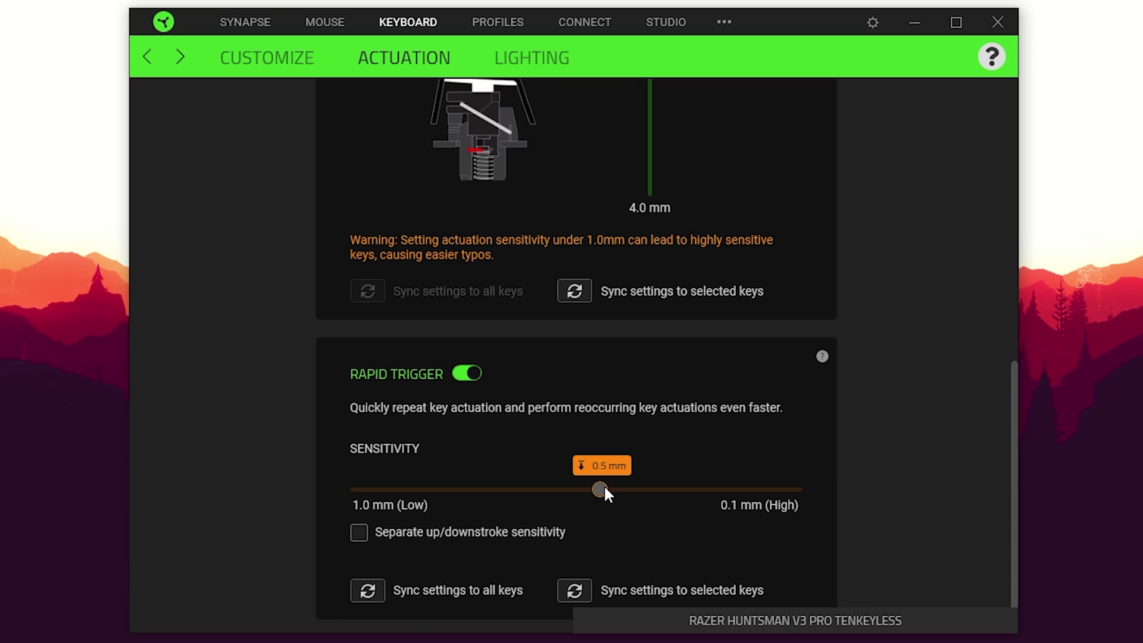
pyautogui.click(368, 590)
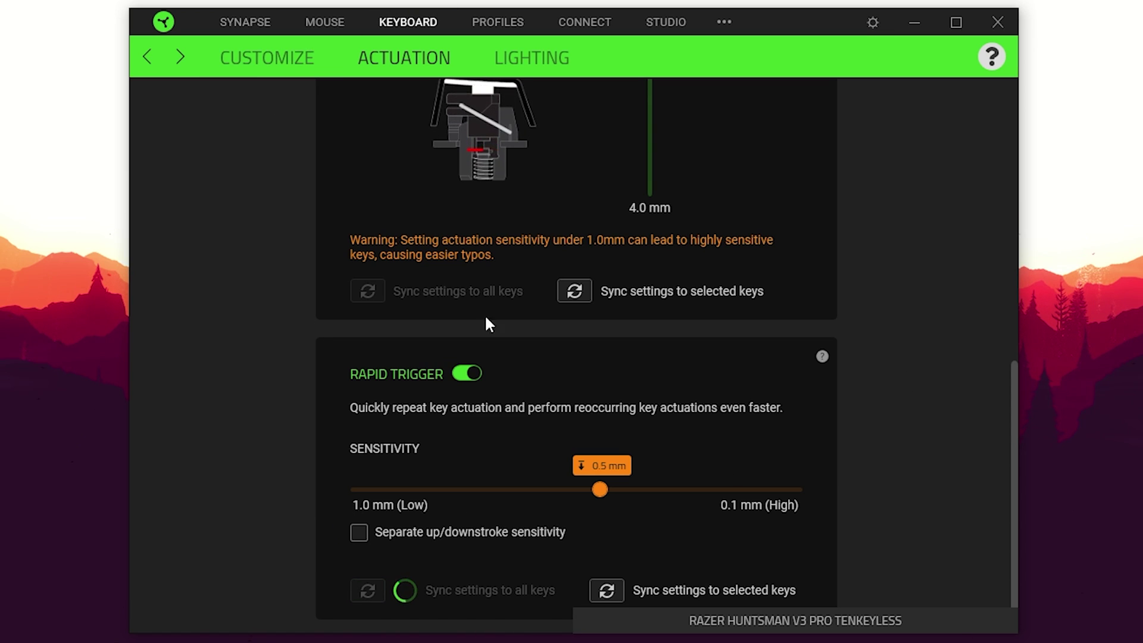
pyautogui.scroll(3, 435, 148)
pyautogui.scroll(6, 433, 149)
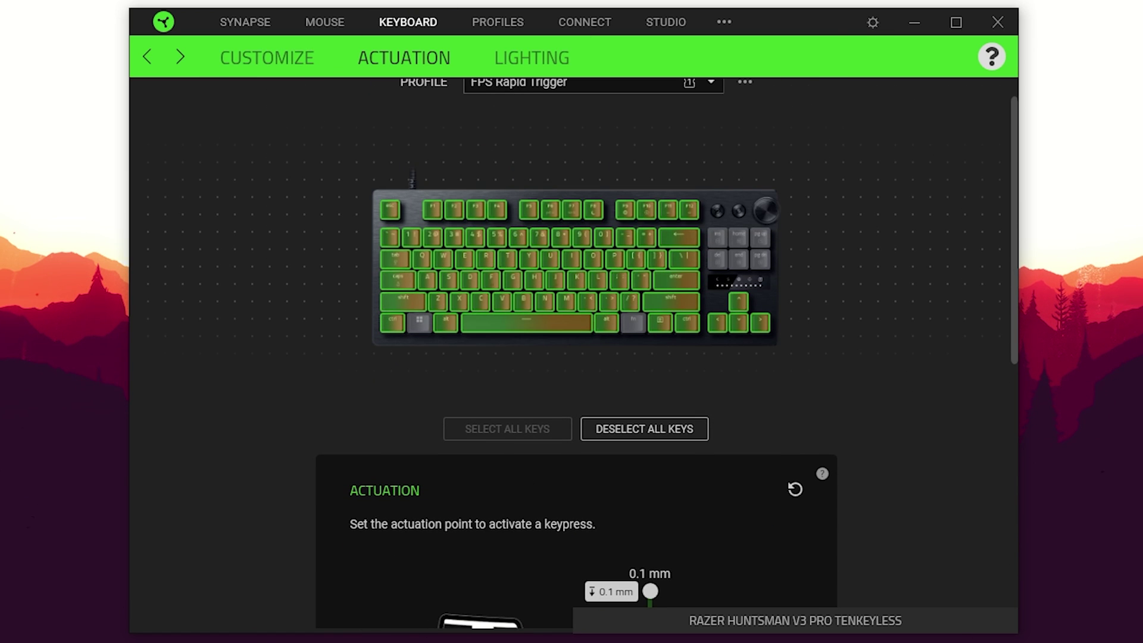
# - Check running processes in Task Manager, then switch off the keyboard lighting Brightness toggle
pyautogui.hotkey('ctrl', 'shift', 'Escape')
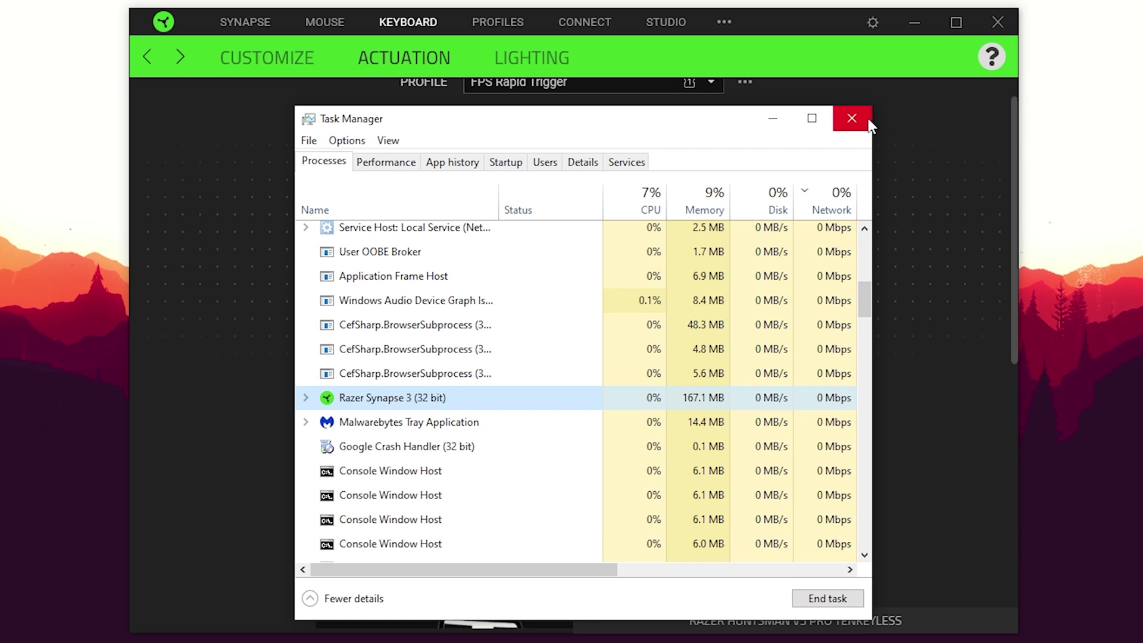
pyautogui.click(852, 119)
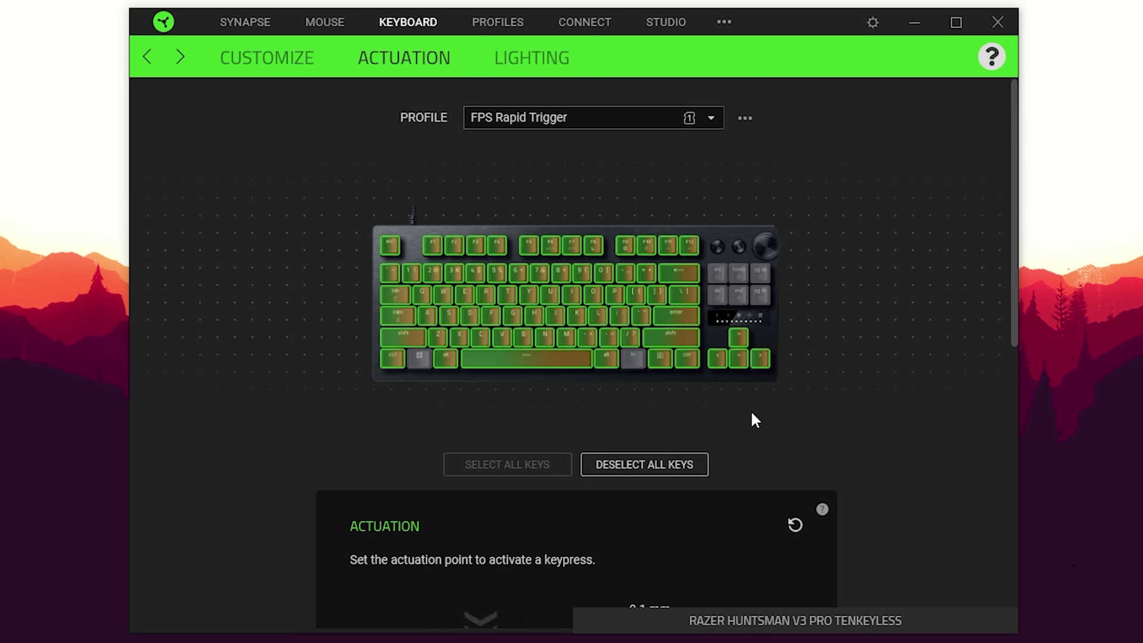
pyautogui.click(531, 58)
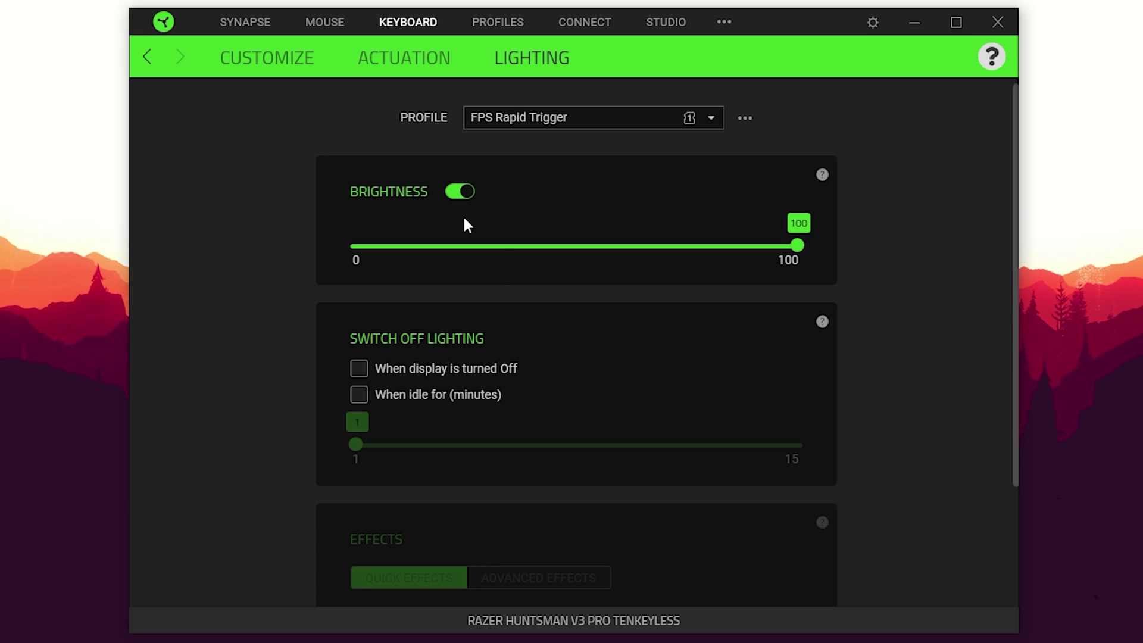
pyautogui.click(459, 191)
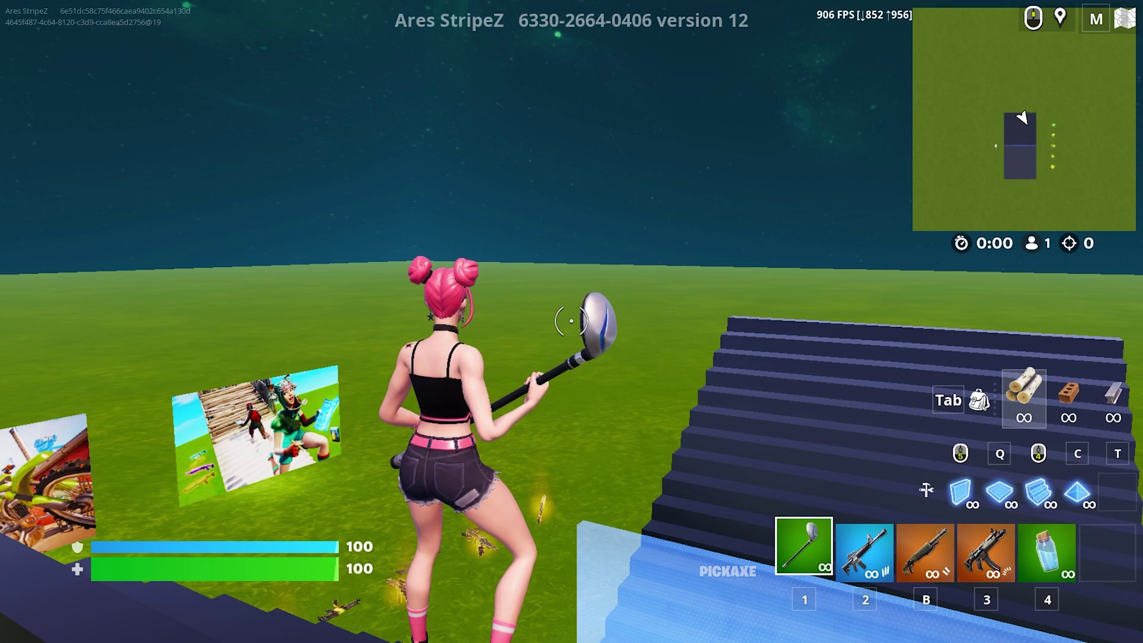
# - In Fortnite's Video settings, lower View Distance from Far to Near and apply
pyautogui.press('Escape')
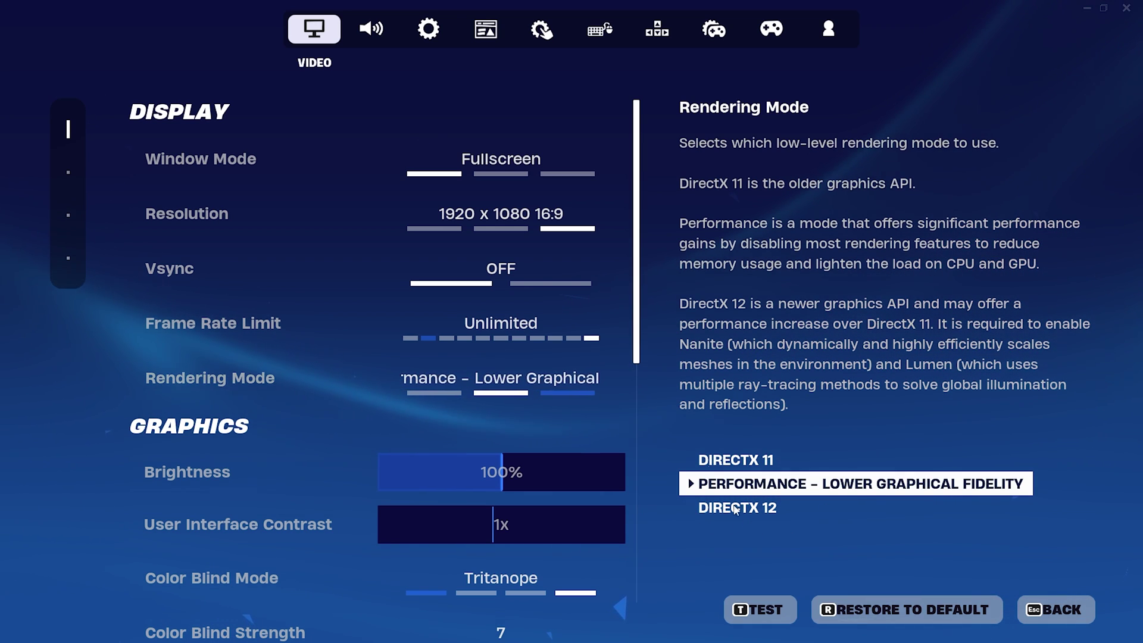
pyautogui.scroll(-5, 302, 345)
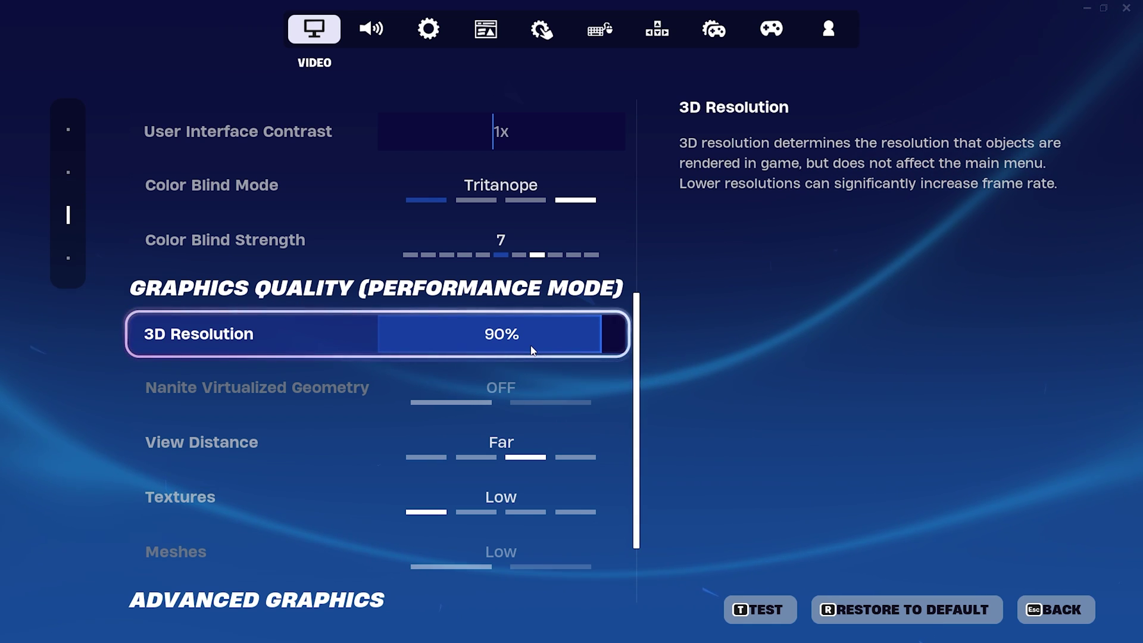
pyautogui.scroll(-2, 524, 357)
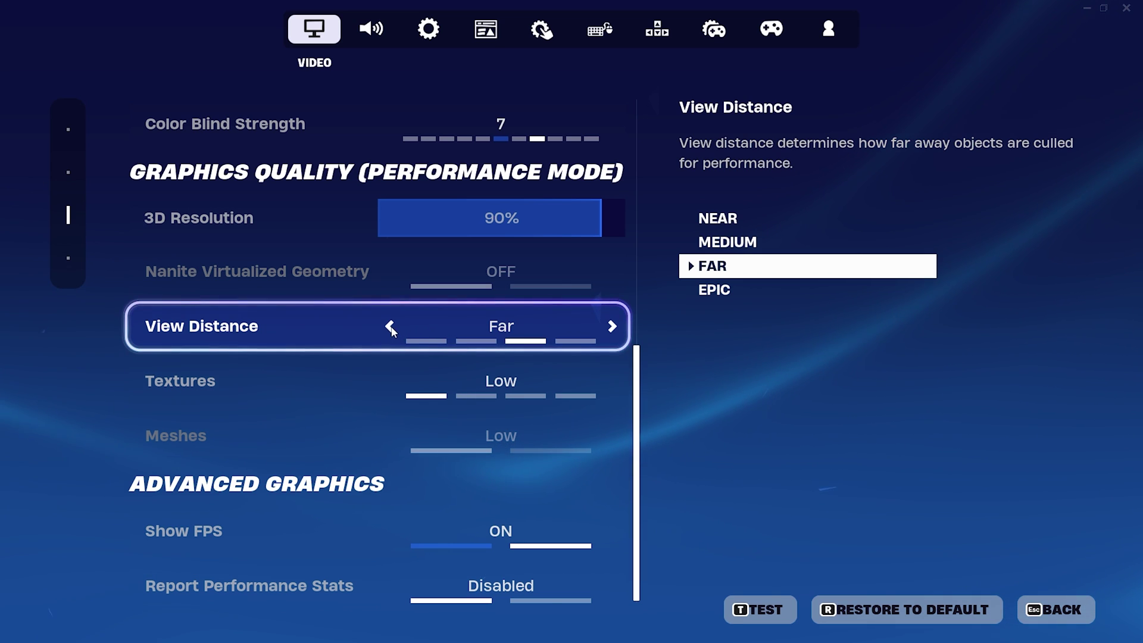
pyautogui.doubleClick(390, 327)
pyautogui.click(754, 609)
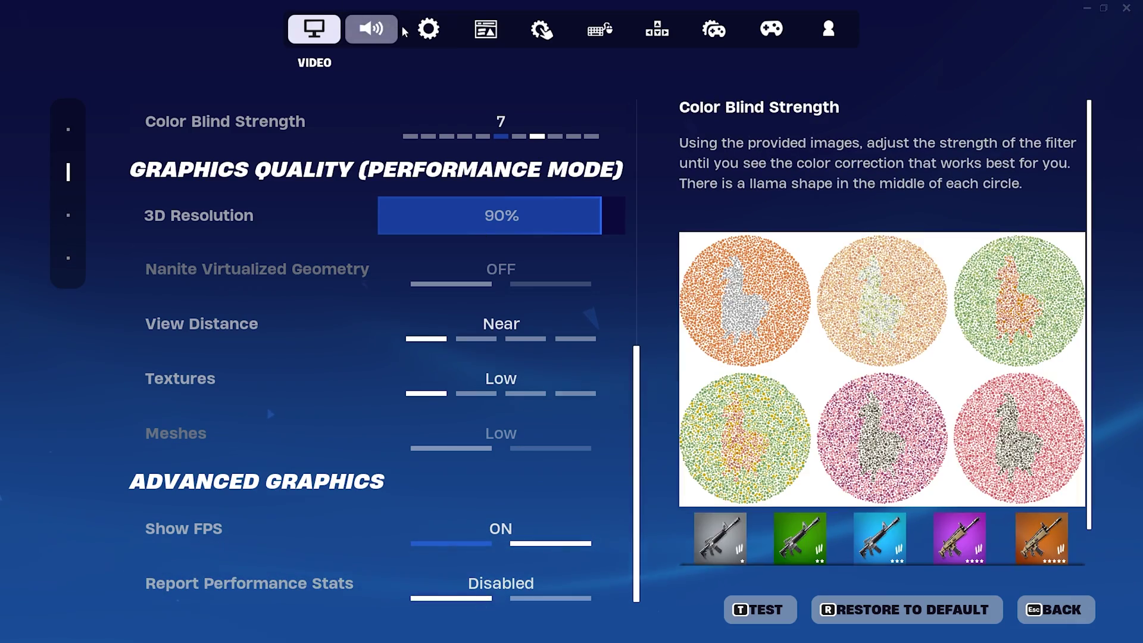
# - Review the Game settings page to confirm the Replays options are off
pyautogui.click(428, 30)
pyautogui.scroll(-2, 341, 146)
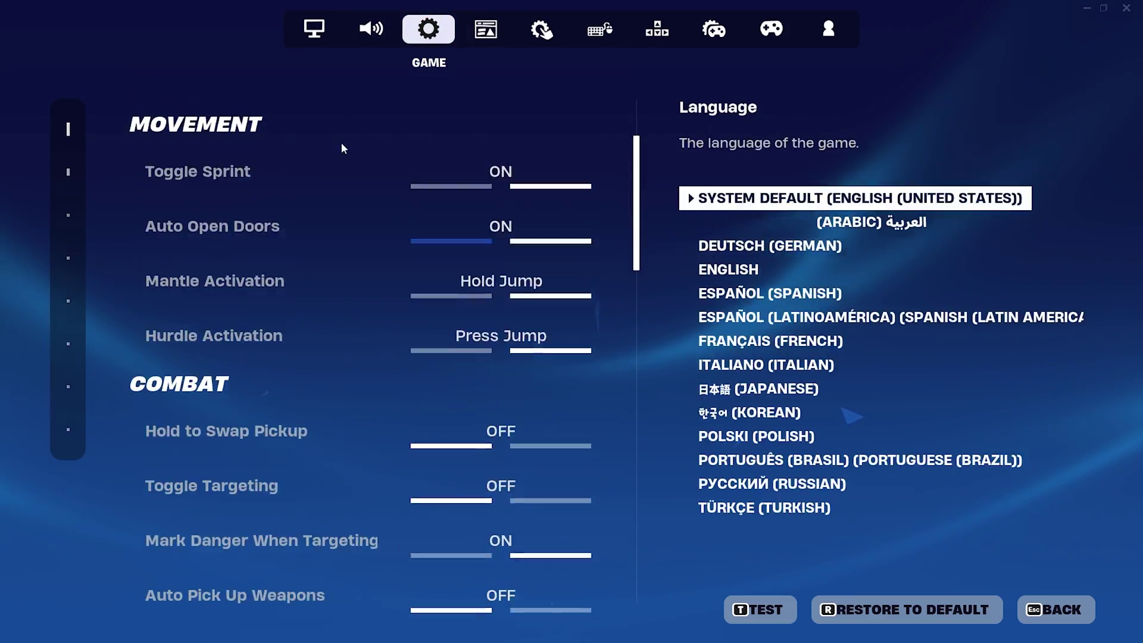
pyautogui.scroll(-10, 342, 143)
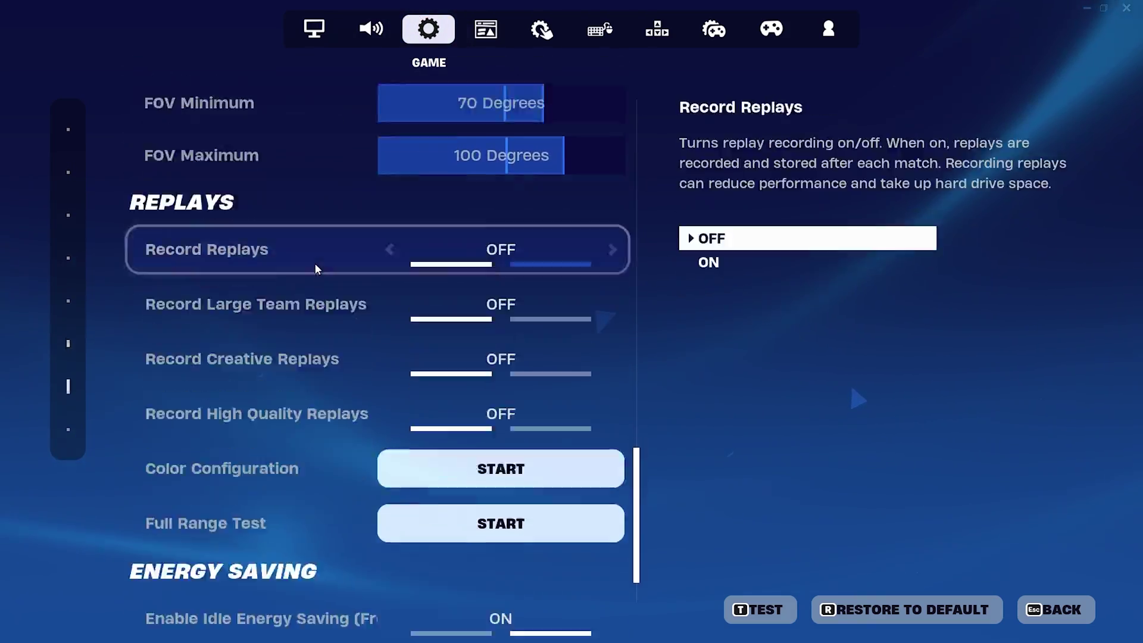
pyautogui.scroll(3, 316, 269)
pyautogui.scroll(-2, 262, 403)
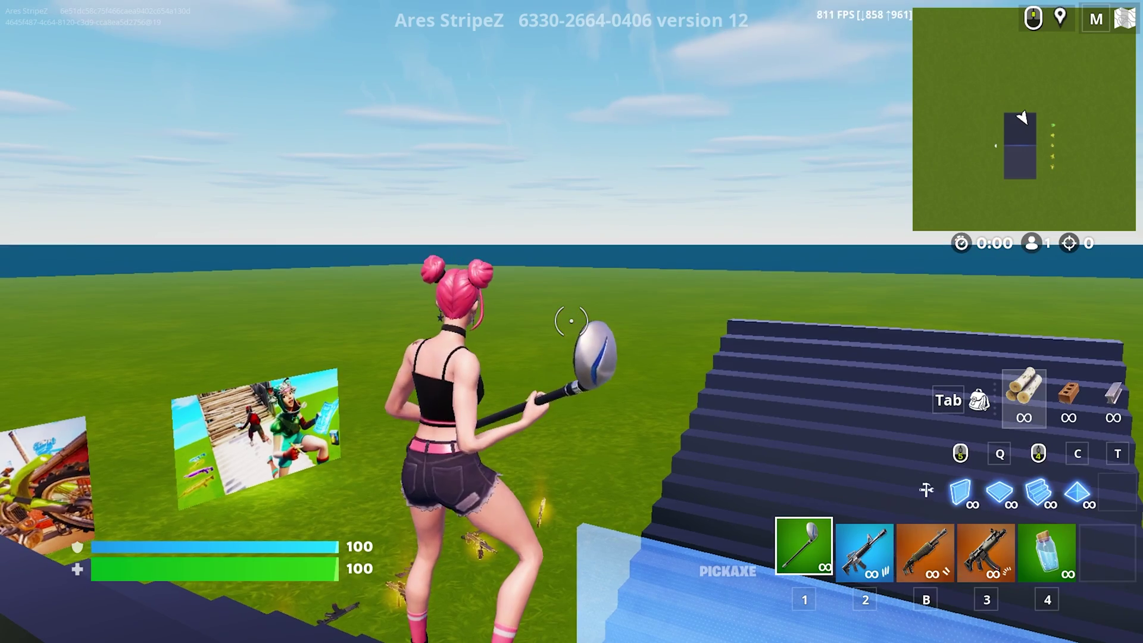
# - Test building, editing and weapon switching in the creative map with the FPS counter showing
pyautogui.press('w')
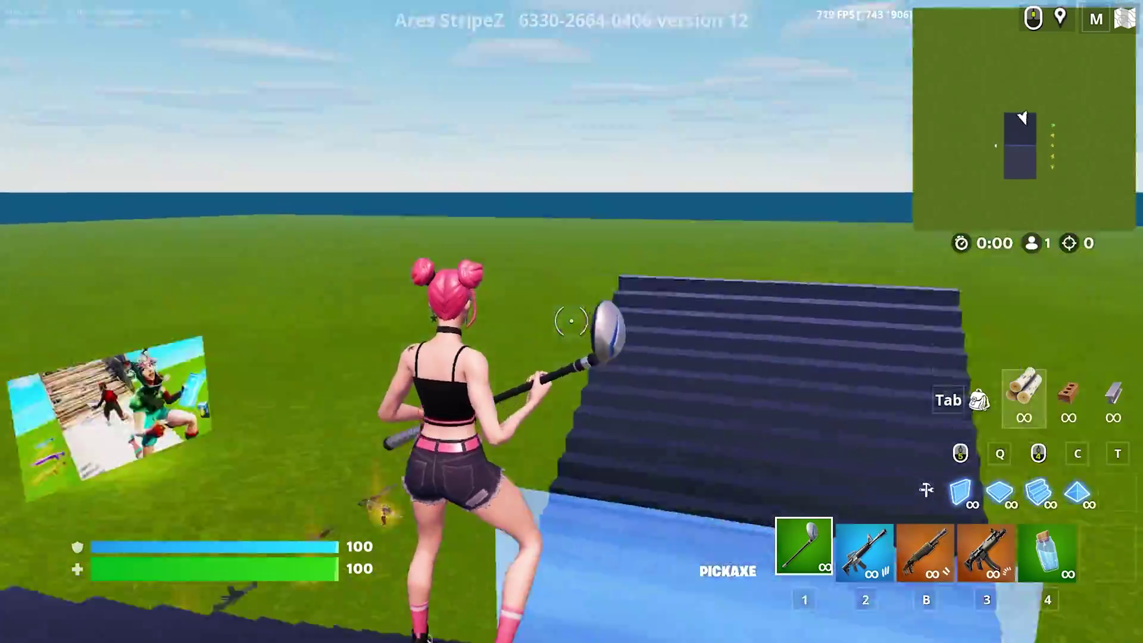
pyautogui.press('b')
pyautogui.press('e')
pyautogui.press('e')
pyautogui.press('e')
pyautogui.press('e')
pyautogui.press('2')
pyautogui.press('q')
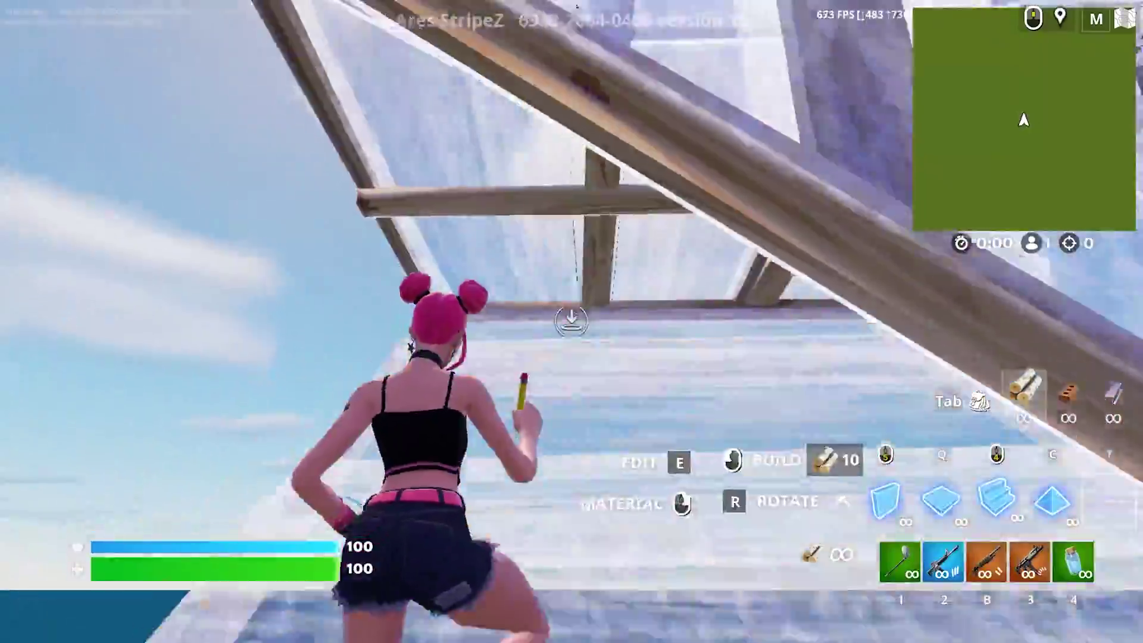
pyautogui.press('1')
pyautogui.press('q')
pyautogui.press('e')
pyautogui.press('e')
pyautogui.press('e')
pyautogui.press('e')
pyautogui.press('q')
pyautogui.press('e')
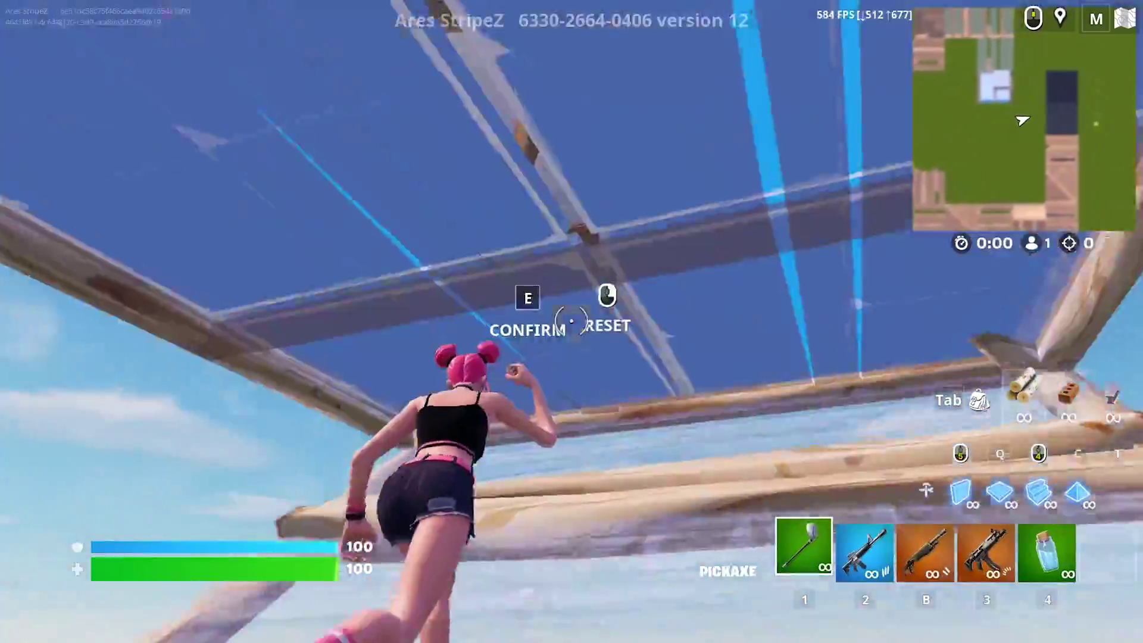
pyautogui.press('e')
pyautogui.press('e')
pyautogui.press('e')
pyautogui.press('1')
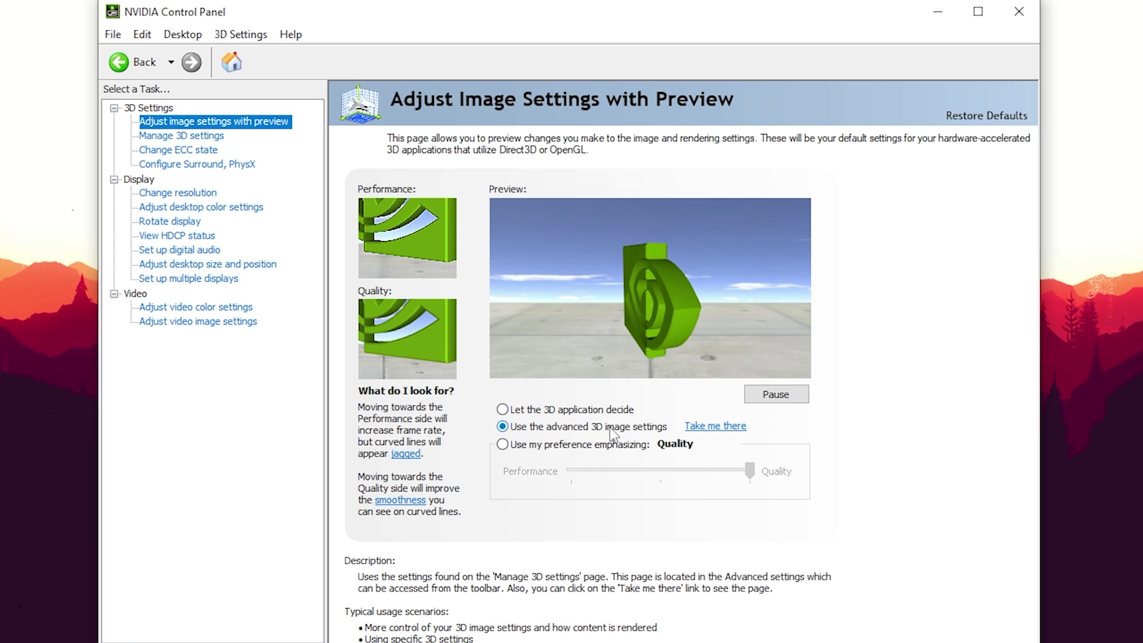
# - Keep 'Use the advanced 3D image settings' selected and go to Manage 3D Settings
pyautogui.click(547, 446)
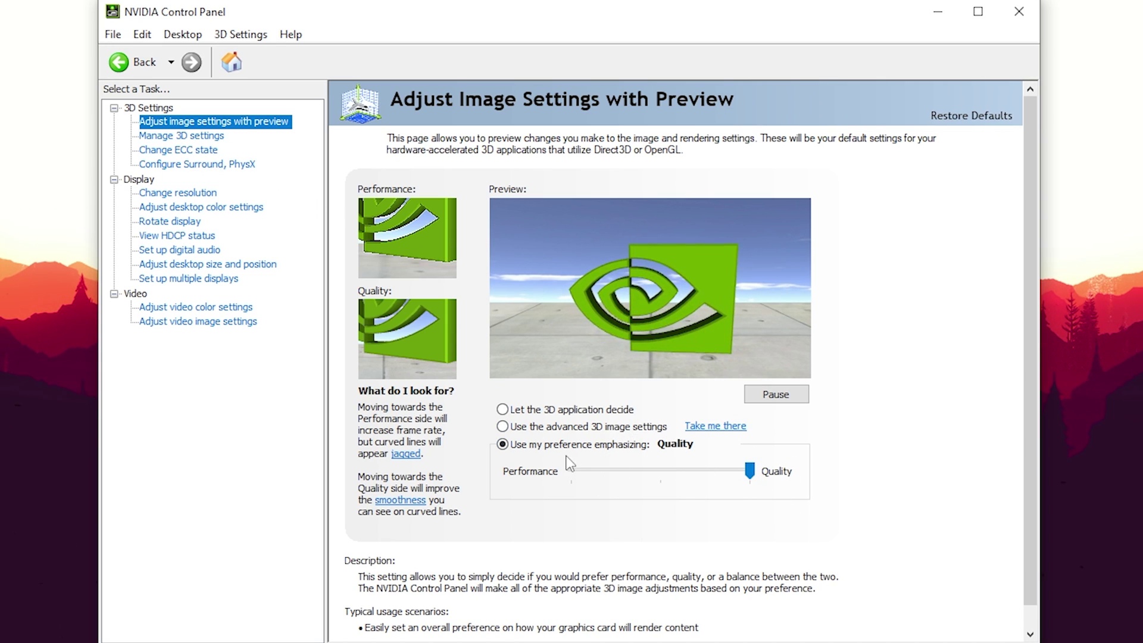
pyautogui.click(589, 427)
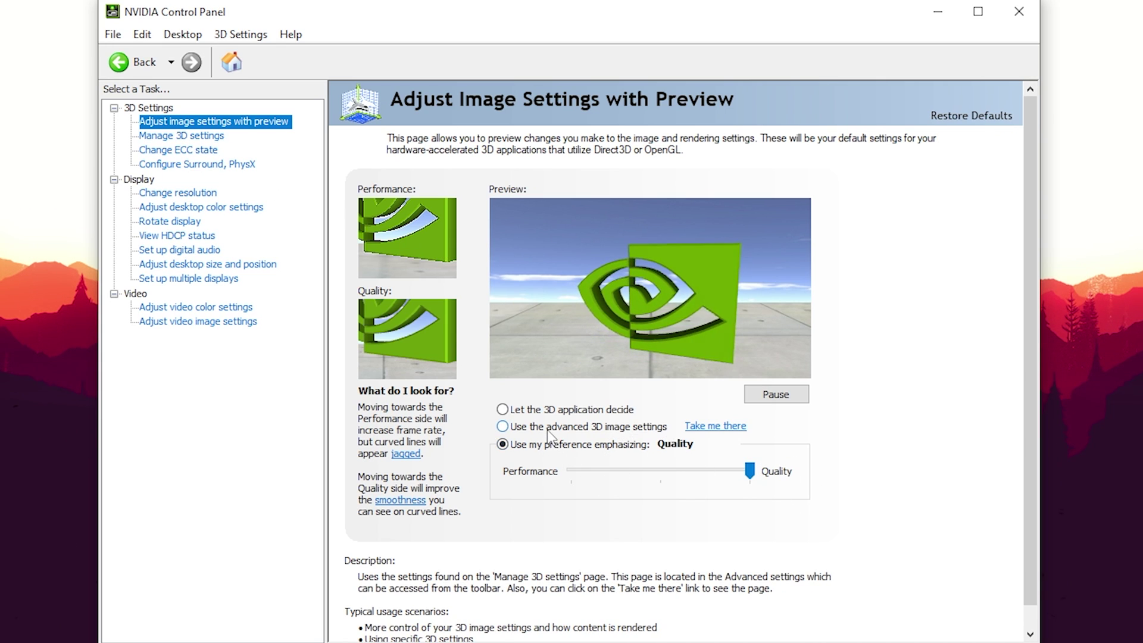
pyautogui.click(715, 426)
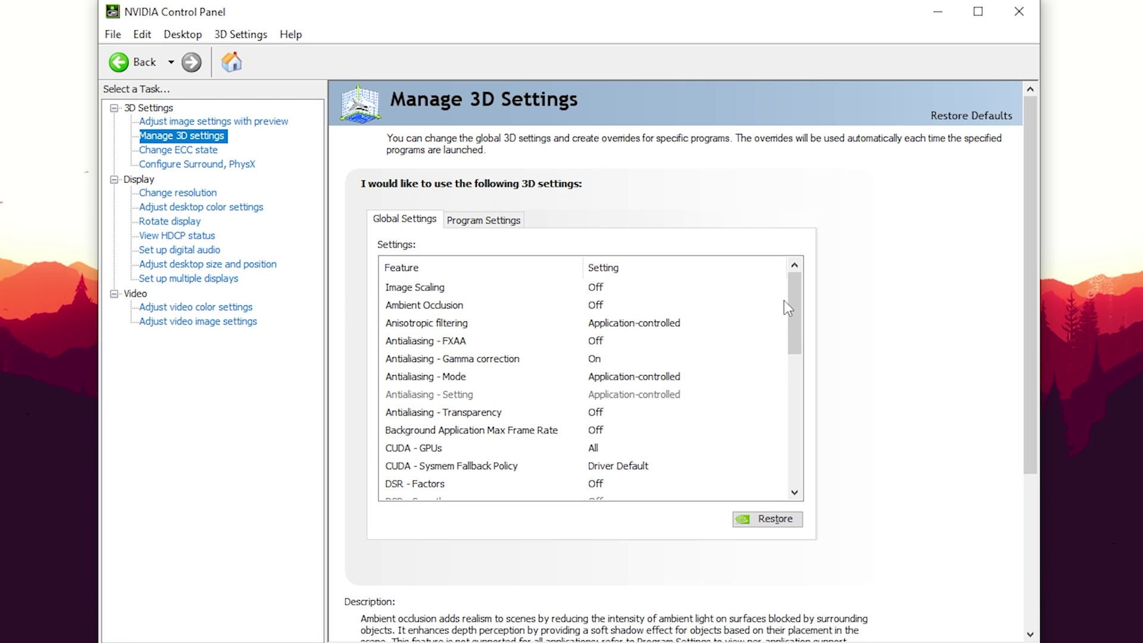
# - Confirm Image Scaling is Off and Antialiasing - Gamma correction is On
pyautogui.moveTo(801, 309); pyautogui.dragTo(981, 467)
pyautogui.click(440, 287)
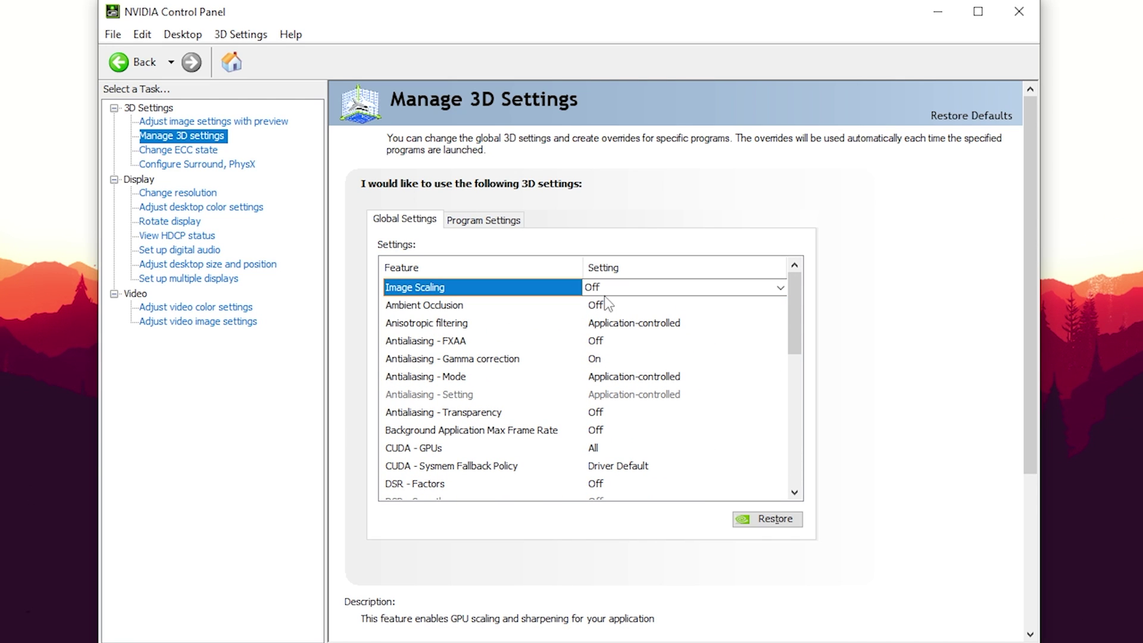
pyautogui.click(460, 361)
# - Open the Background Application Max Frame Rate options, leaving the cap Off
pyautogui.scroll(-1, 673, 346)
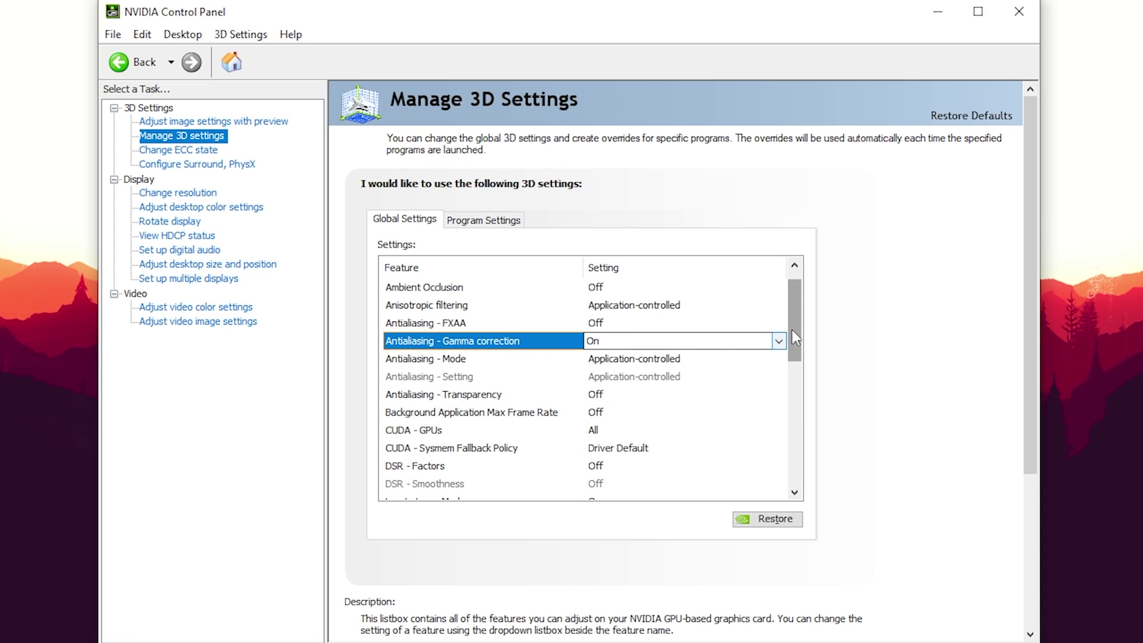
pyautogui.moveTo(794, 328); pyautogui.dragTo(791, 373)
pyautogui.click(420, 308)
pyautogui.click(613, 306)
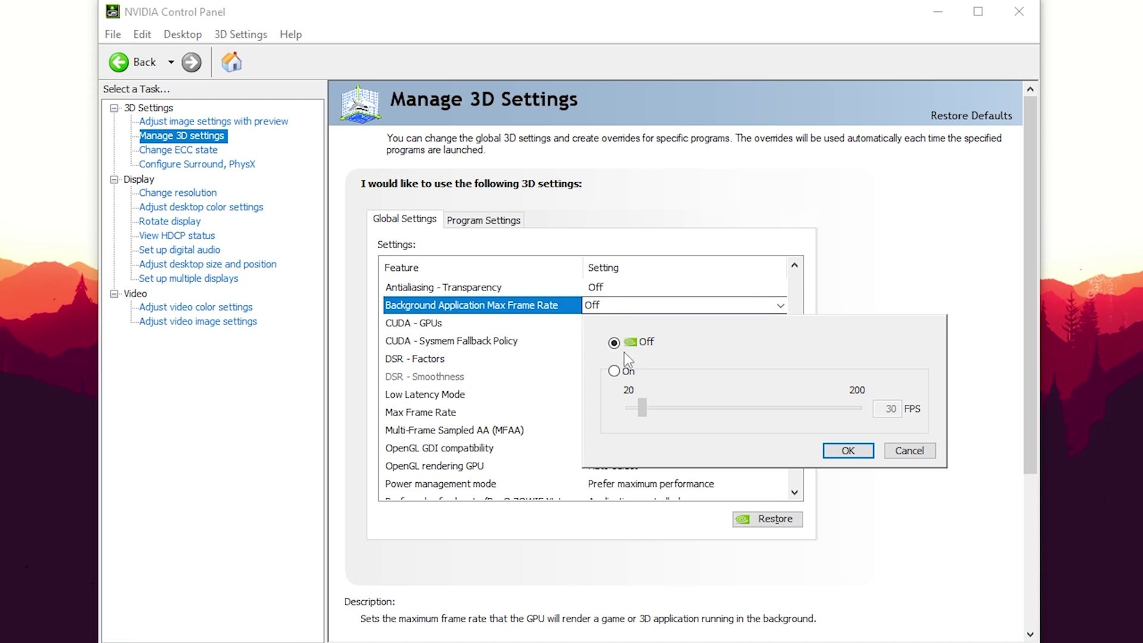
pyautogui.click(620, 373)
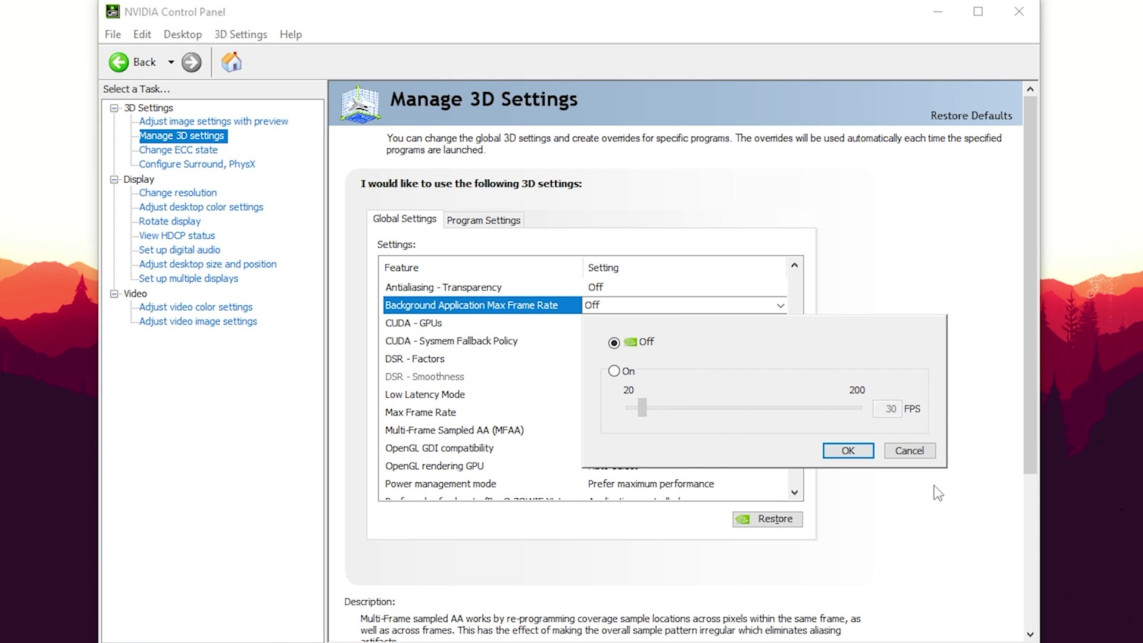
pyautogui.click(865, 450)
pyautogui.click(601, 322)
pyautogui.click(602, 323)
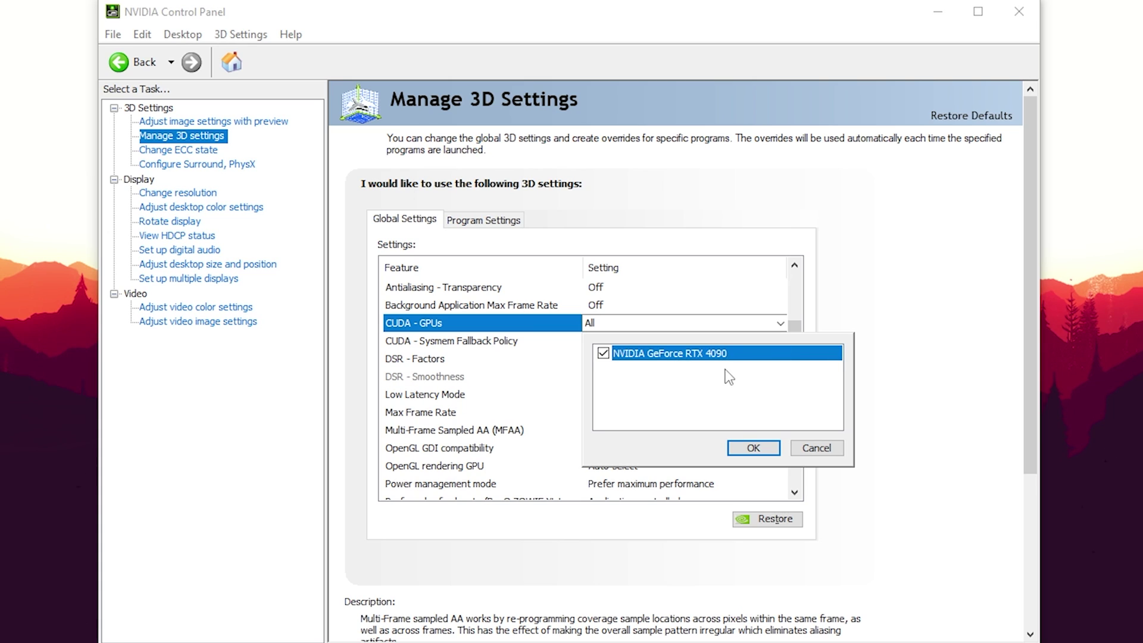
pyautogui.click(753, 448)
pyautogui.click(701, 342)
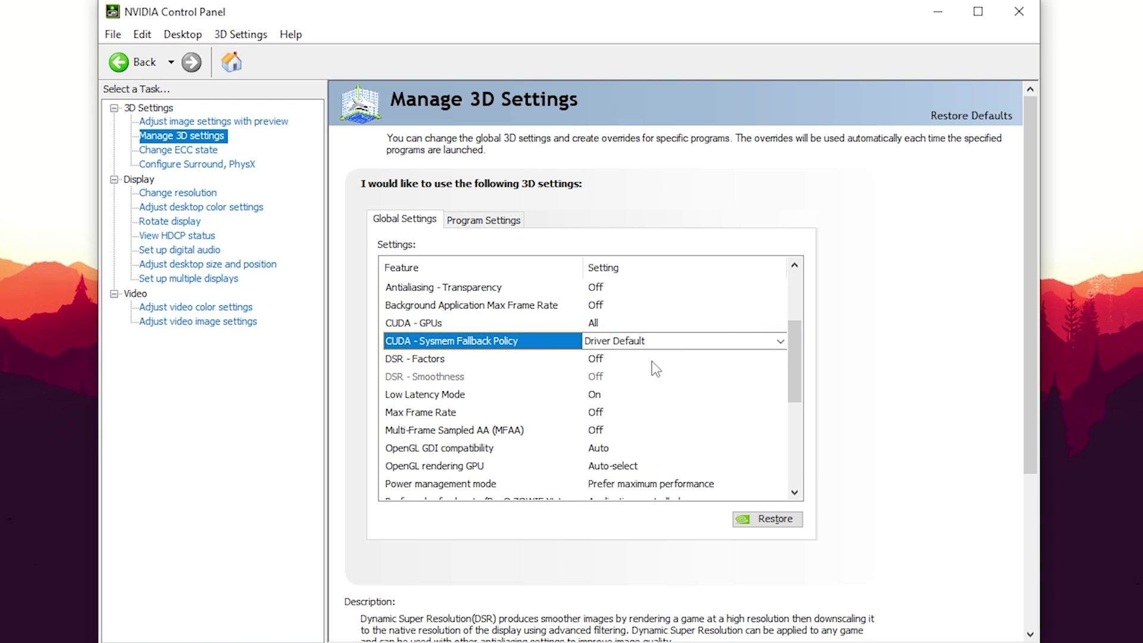
pyautogui.click(597, 397)
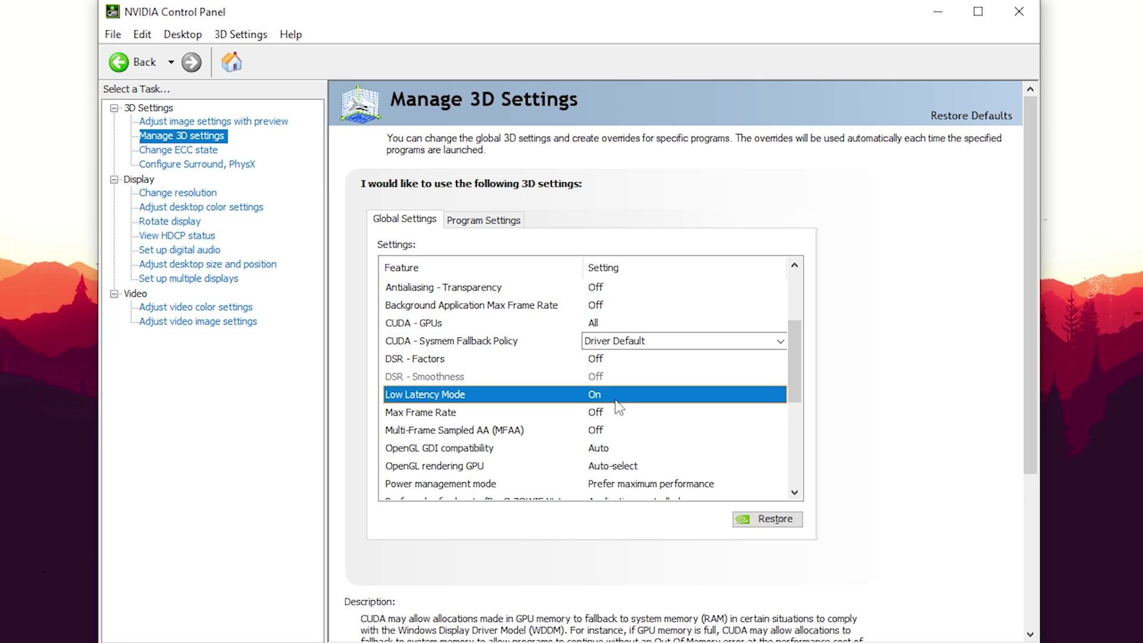
pyautogui.click(598, 397)
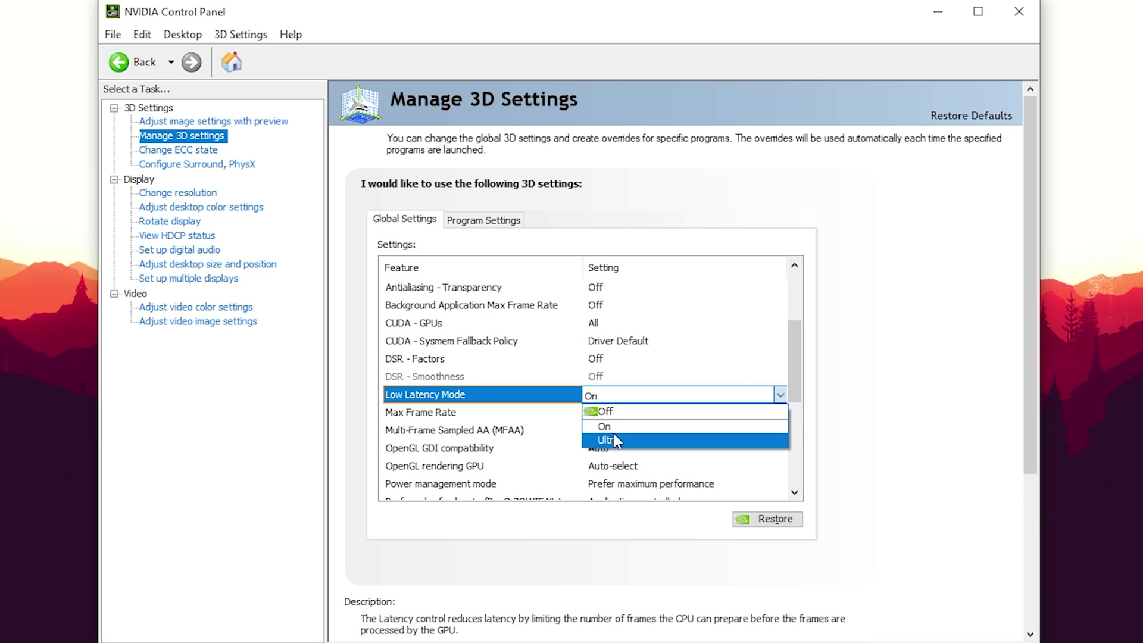
pyautogui.press('Escape')
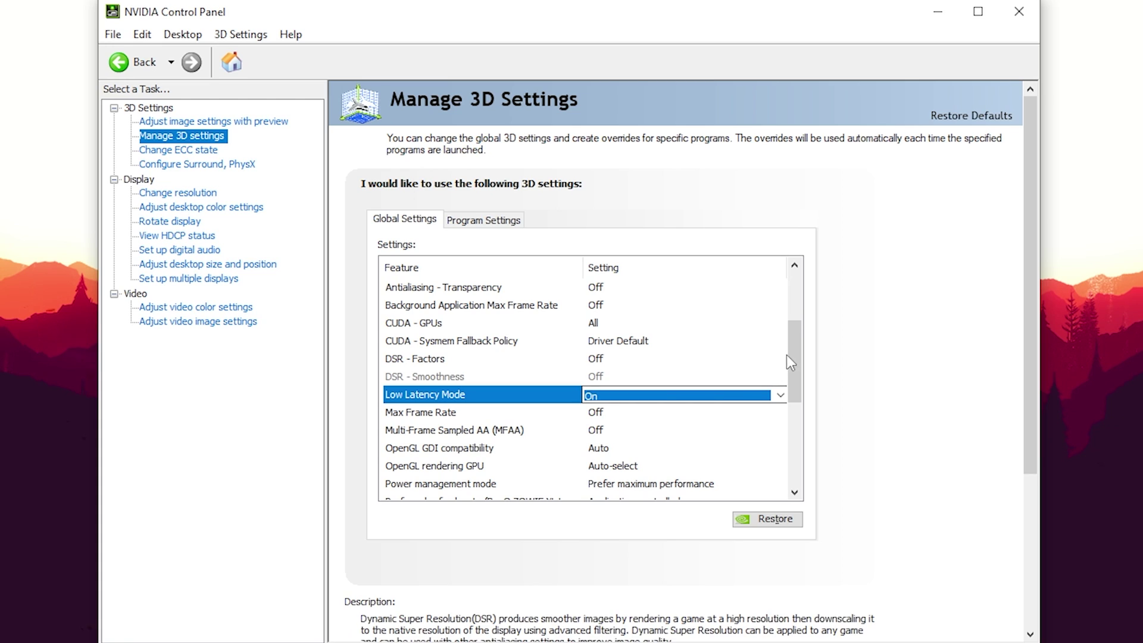
pyautogui.scroll(-2, 787, 354)
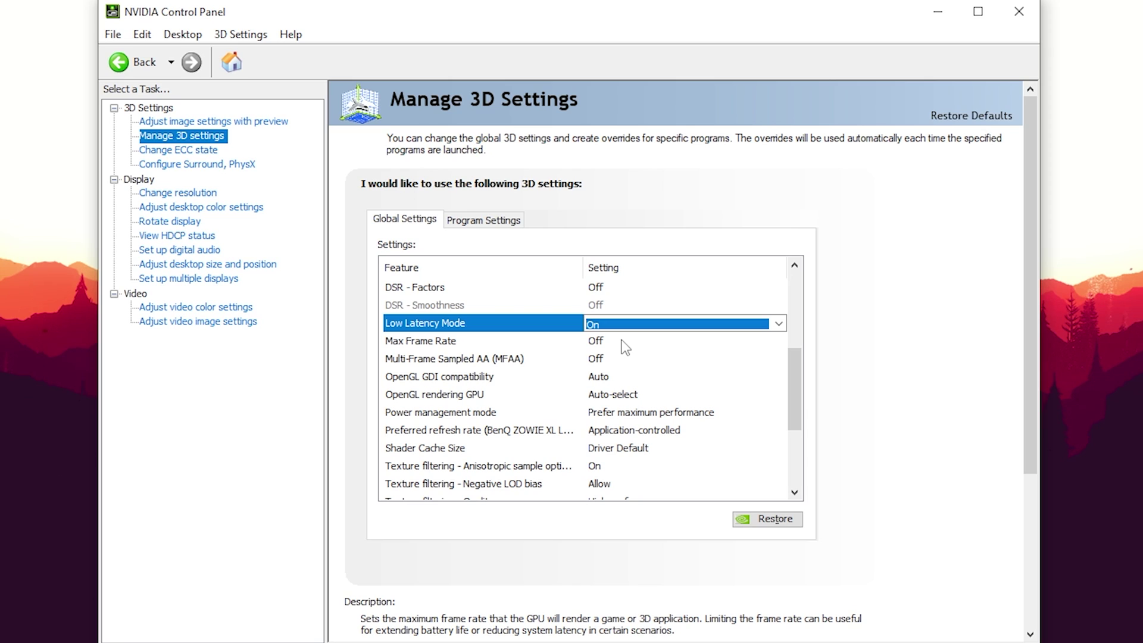
pyautogui.click(648, 345)
pyautogui.click(648, 345)
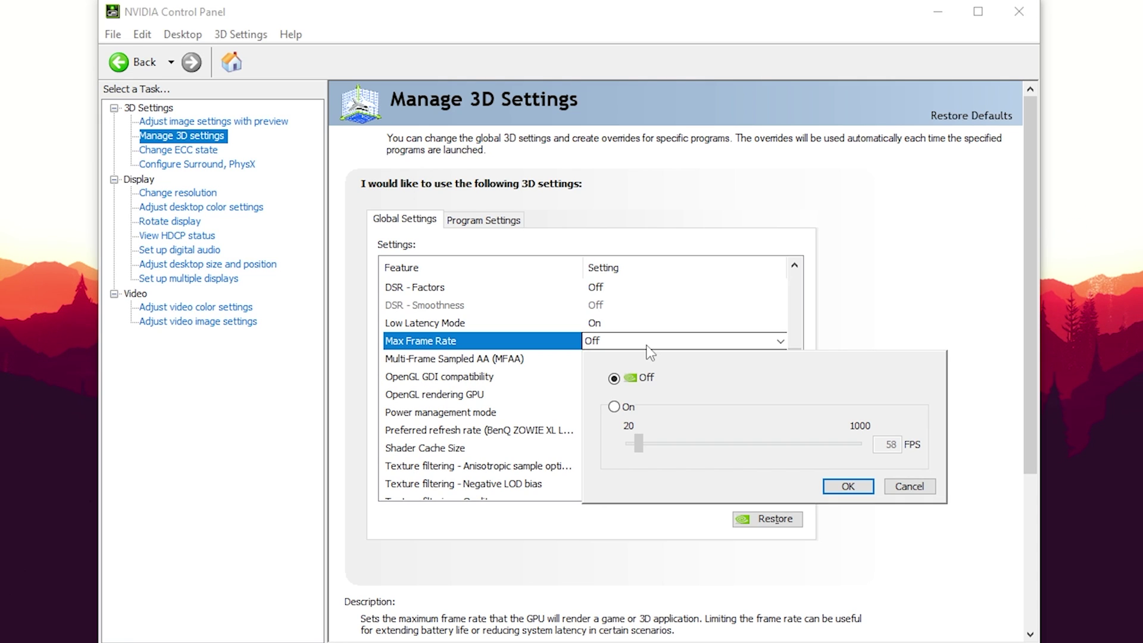
pyautogui.click(856, 487)
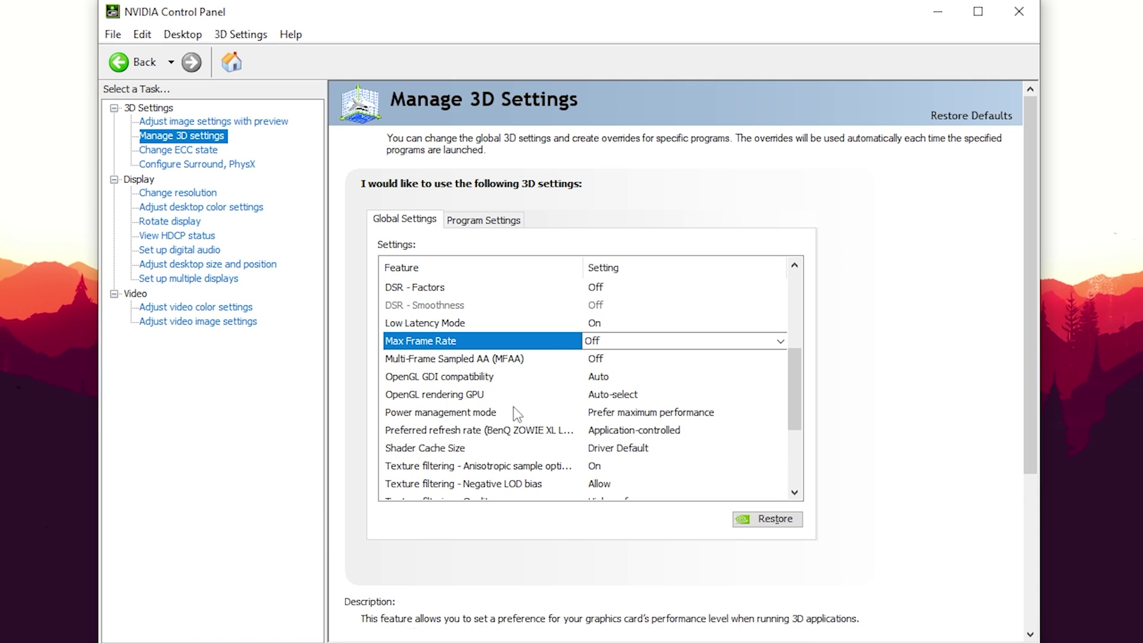
# - Set Power management mode to Prefer maximum performance and preferred refresh rate to Highest available
pyautogui.moveTo(793, 388); pyautogui.dragTo(794, 402)
pyautogui.click(451, 381)
pyautogui.click(619, 381)
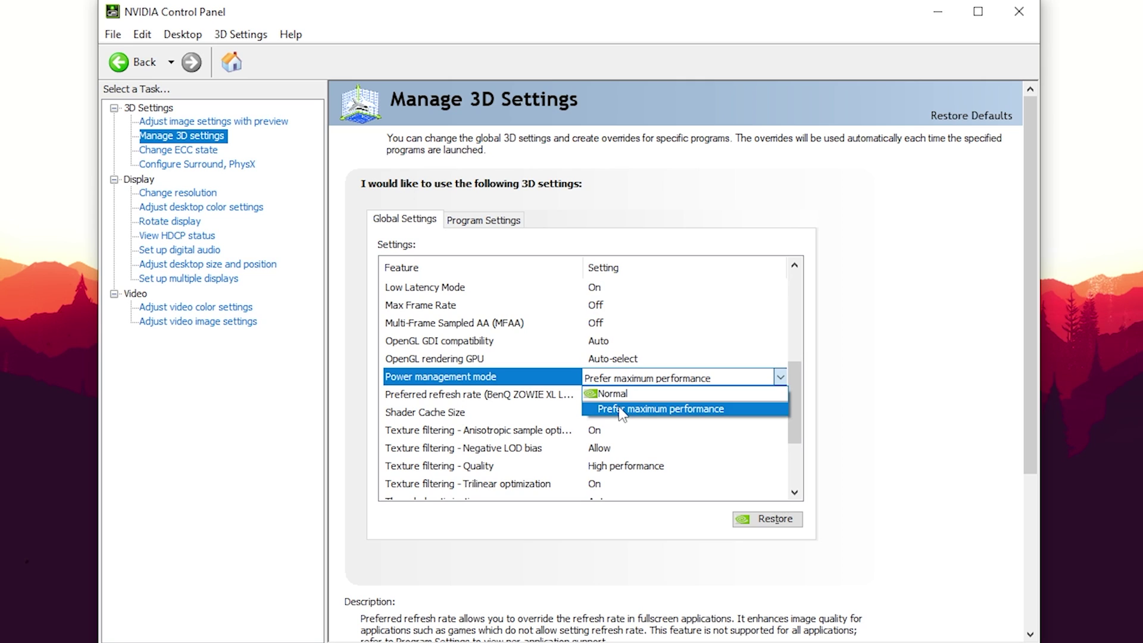
pyautogui.click(622, 409)
pyautogui.click(608, 396)
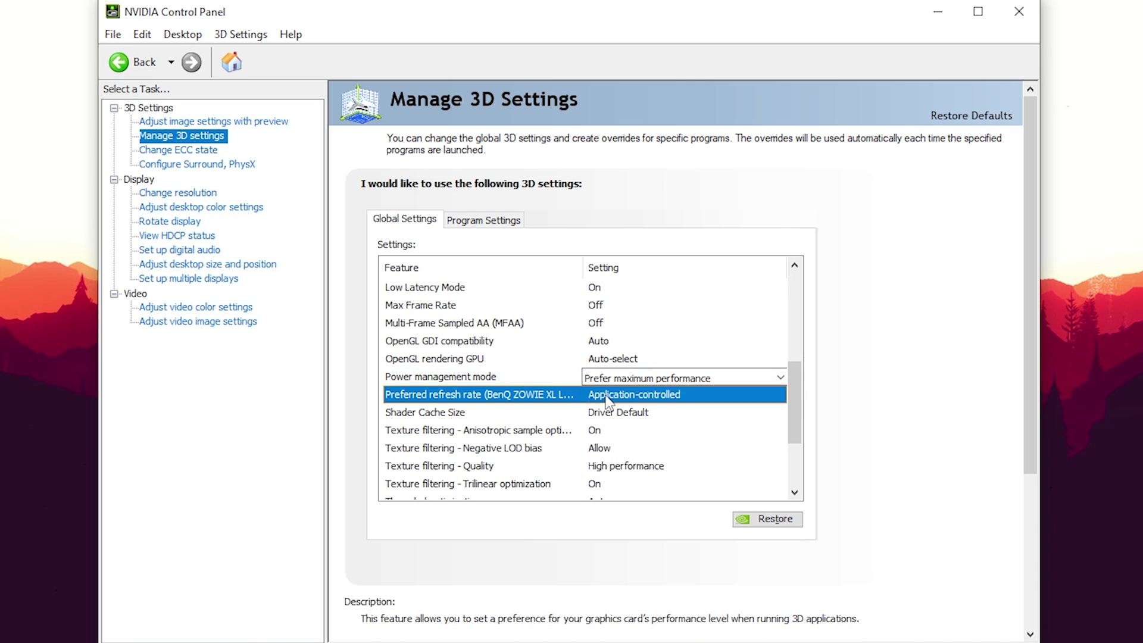
pyautogui.click(607, 398)
pyautogui.click(608, 411)
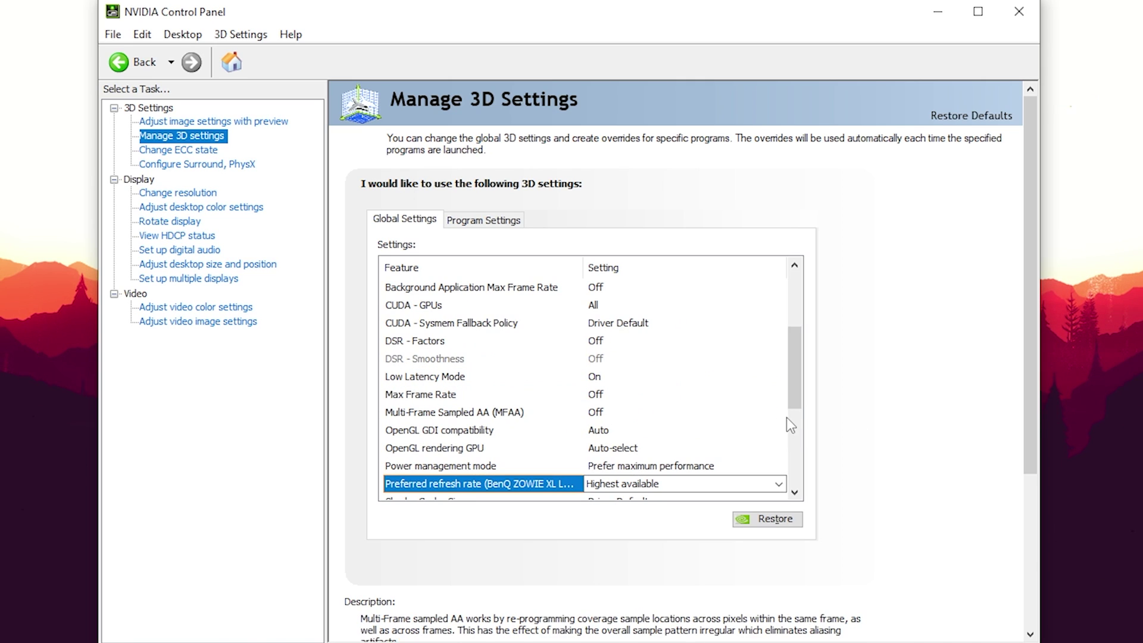
# - Keep Shader Cache Size at 10 GB
pyautogui.scroll(-3, 655, 417)
pyautogui.click(655, 358)
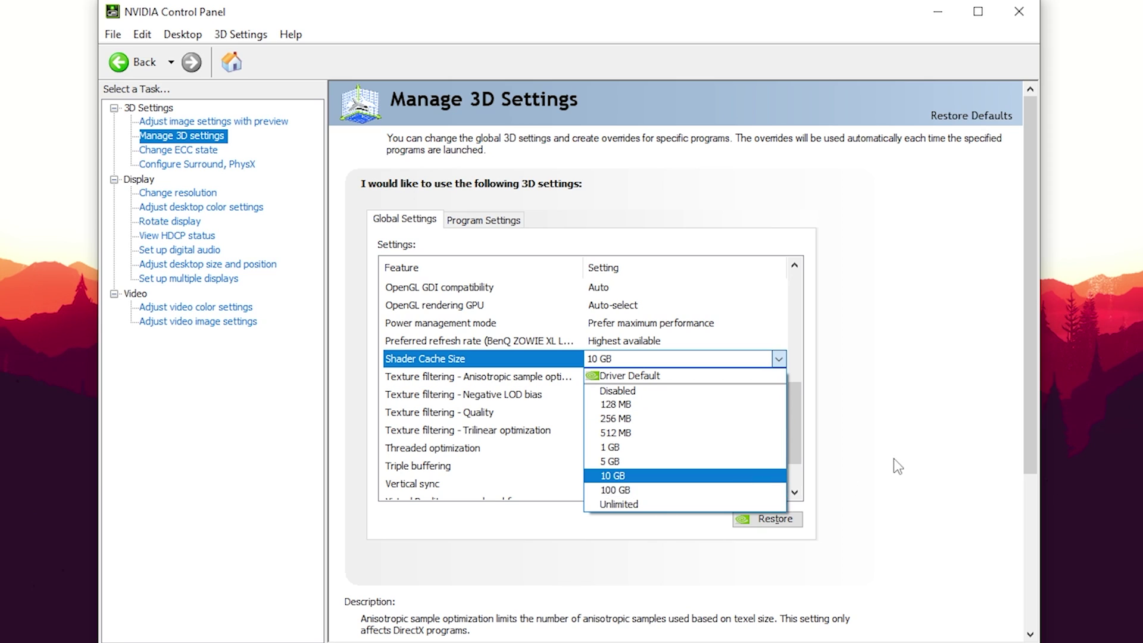
pyautogui.click(646, 359)
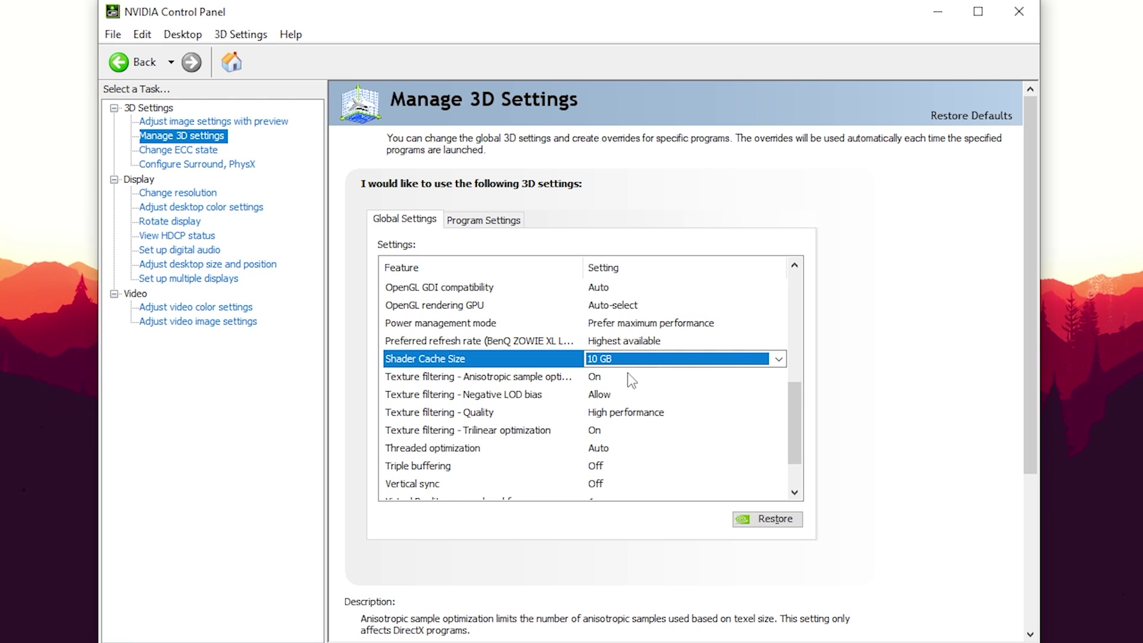
# - Confirm Texture filtering - Quality is High performance and Vertical sync is Off
pyautogui.click(606, 381)
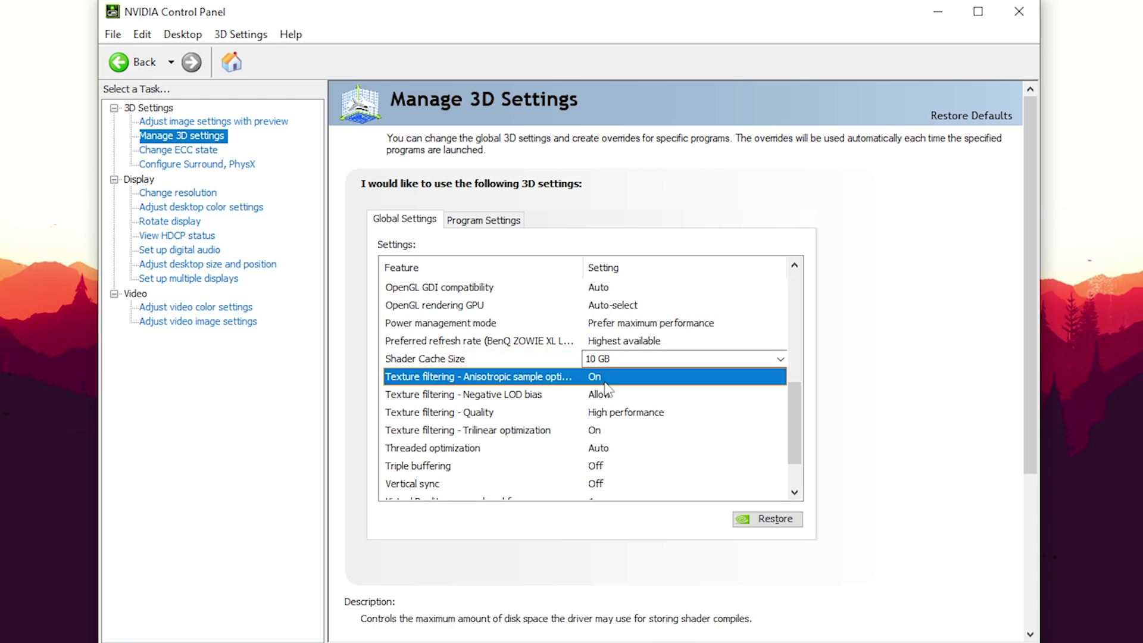
pyautogui.click(471, 410)
pyautogui.click(685, 412)
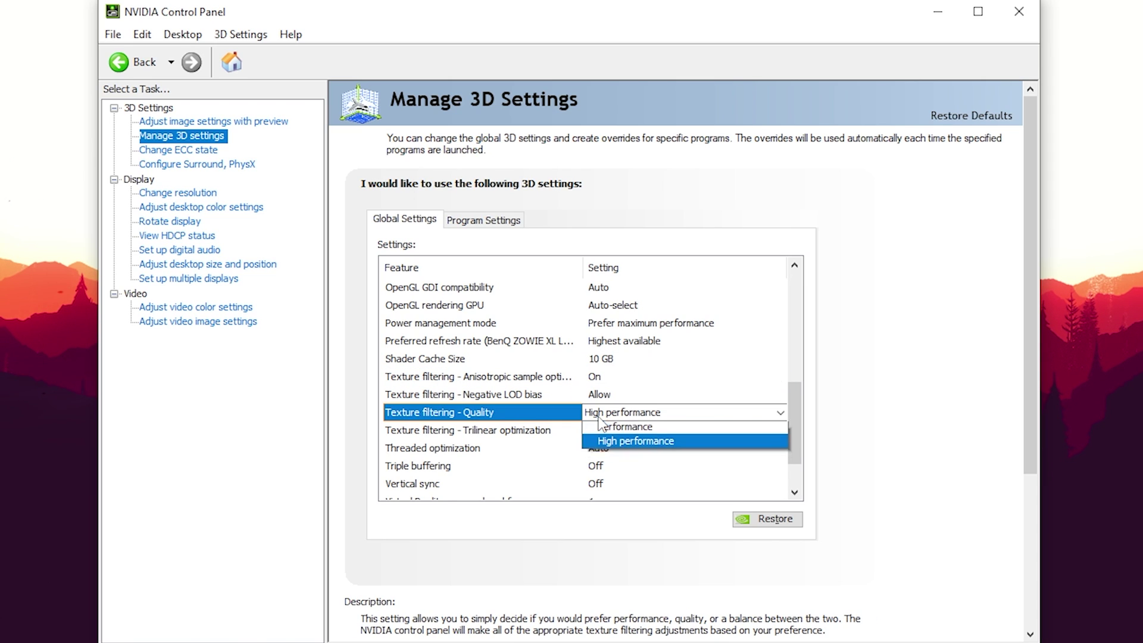
pyautogui.click(884, 477)
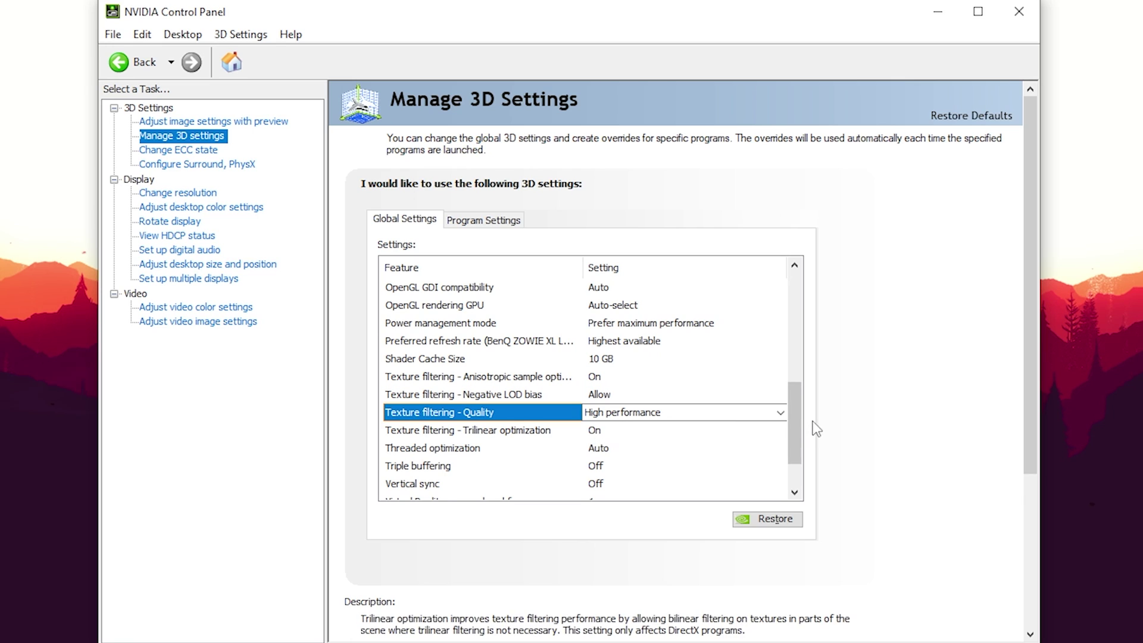
pyautogui.moveTo(800, 430); pyautogui.dragTo(799, 443)
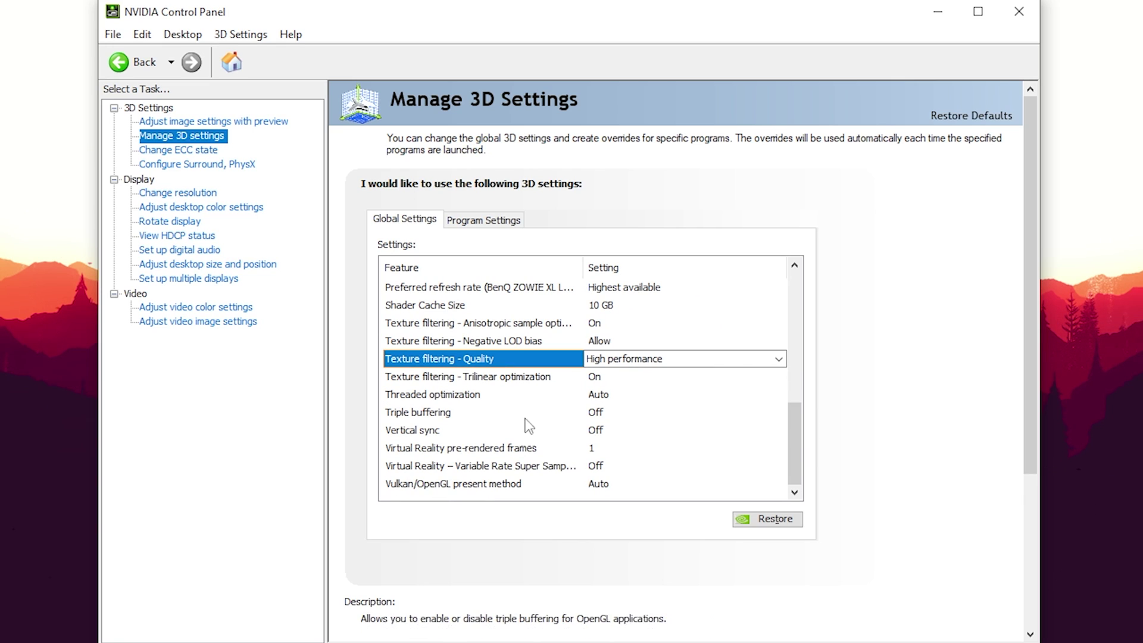
pyautogui.click(633, 434)
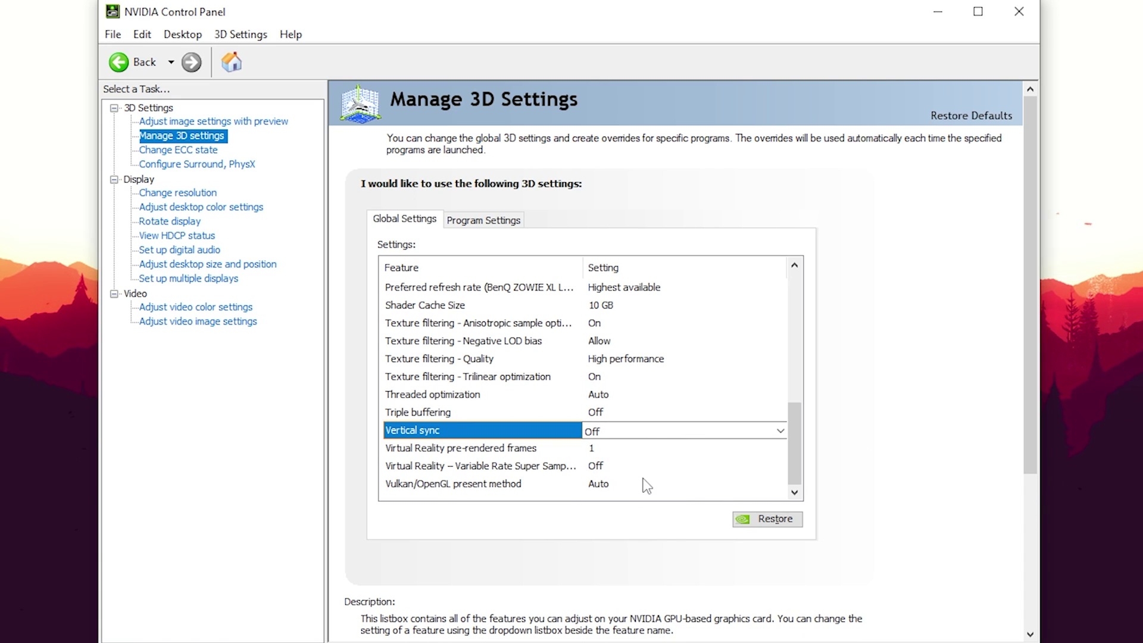
# - Set the monitor's refresh rate to 360Hz on NVIDIA's Change resolution page
pyautogui.scroll(1, 590, 381)
pyautogui.click(178, 192)
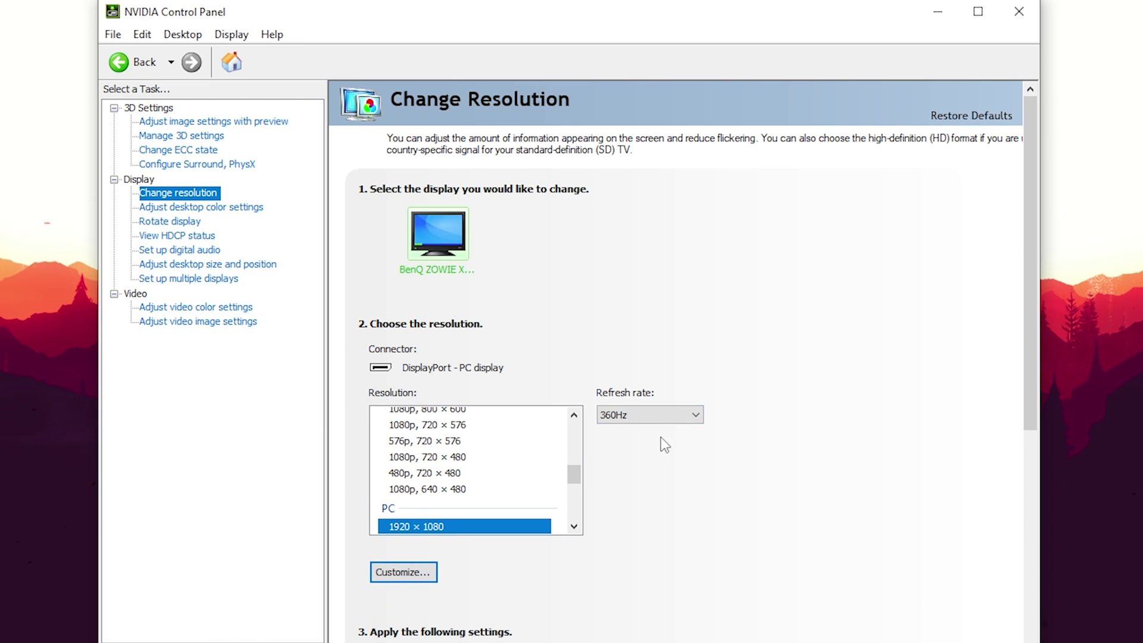
pyautogui.click(646, 415)
pyautogui.click(638, 431)
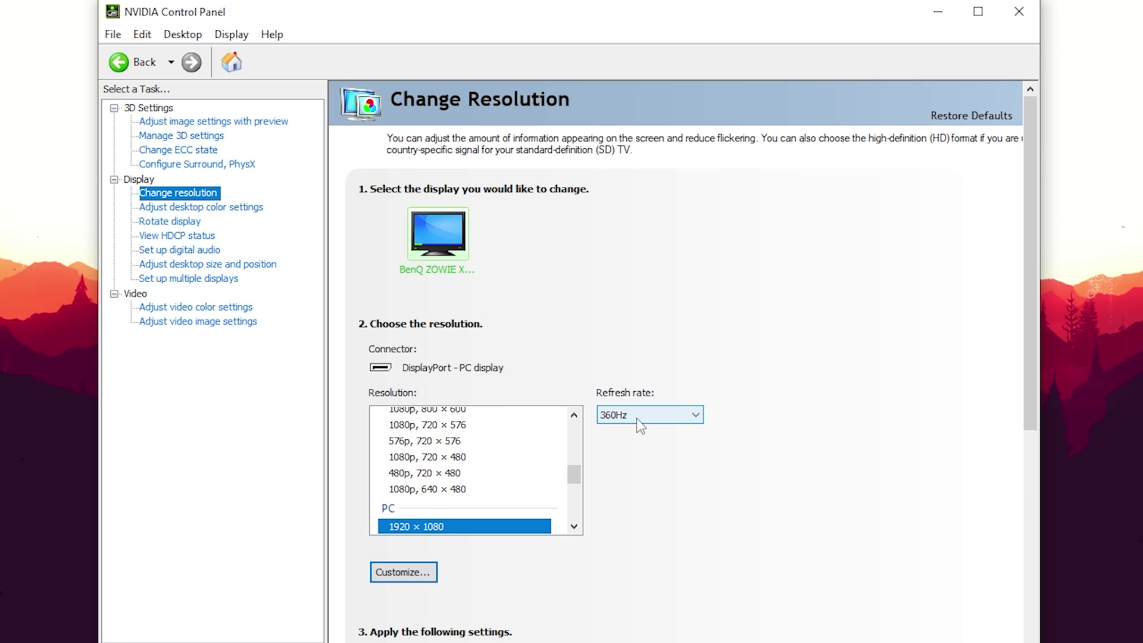
pyautogui.scroll(-3, 560, 461)
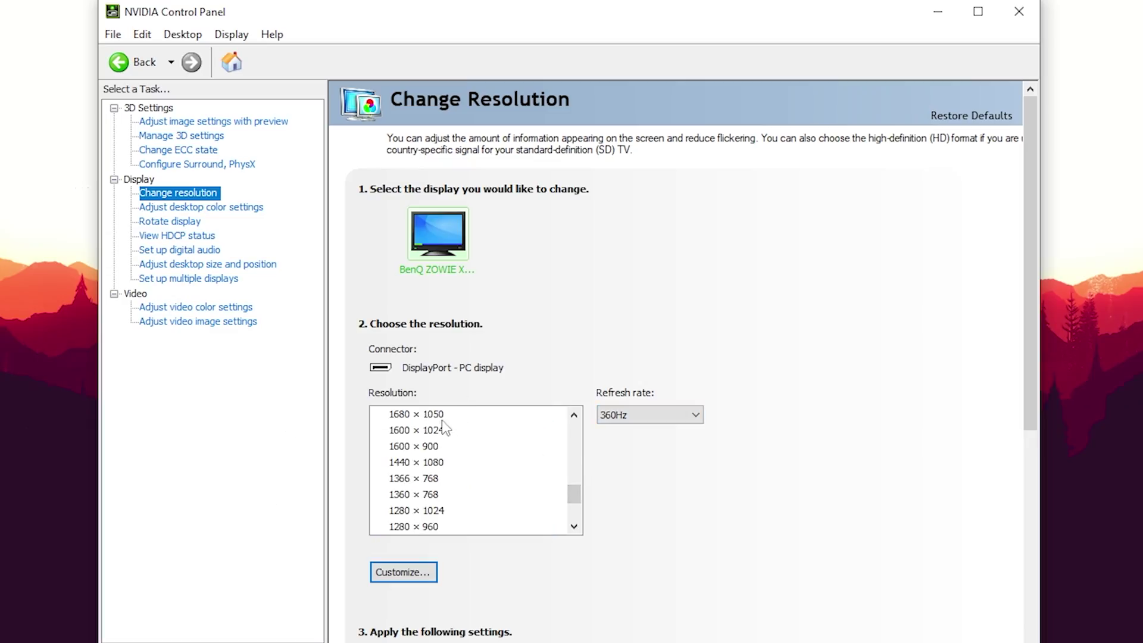
pyautogui.click(512, 415)
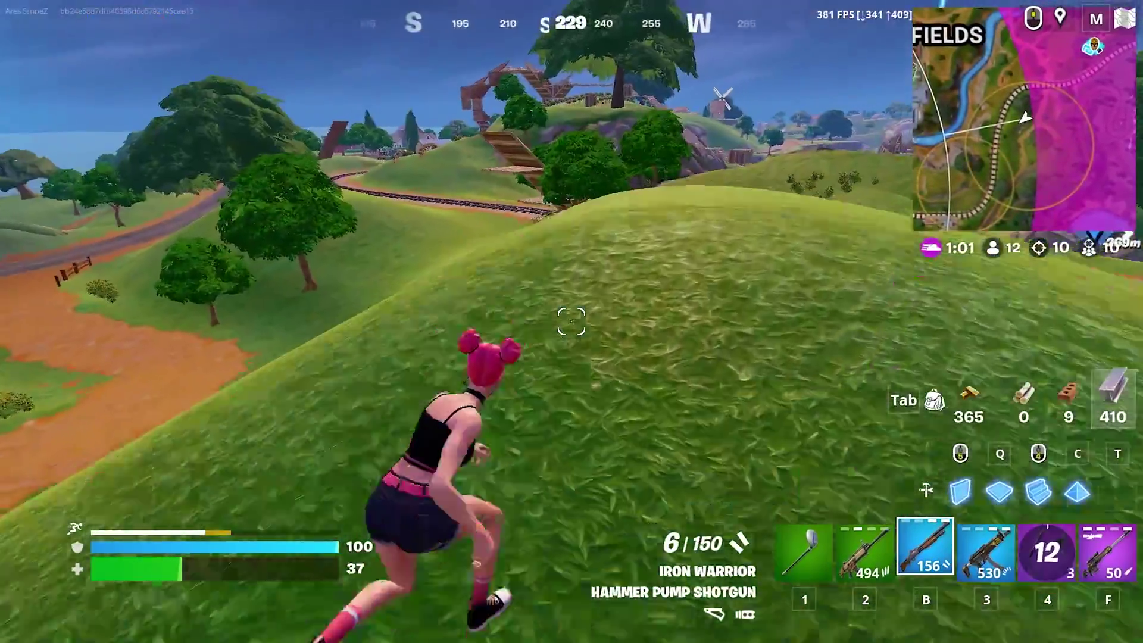
# - Cycle through the Grapple Blade, rifle, pump shotgun and Striker AR, then reload the AR
pyautogui.press('4')
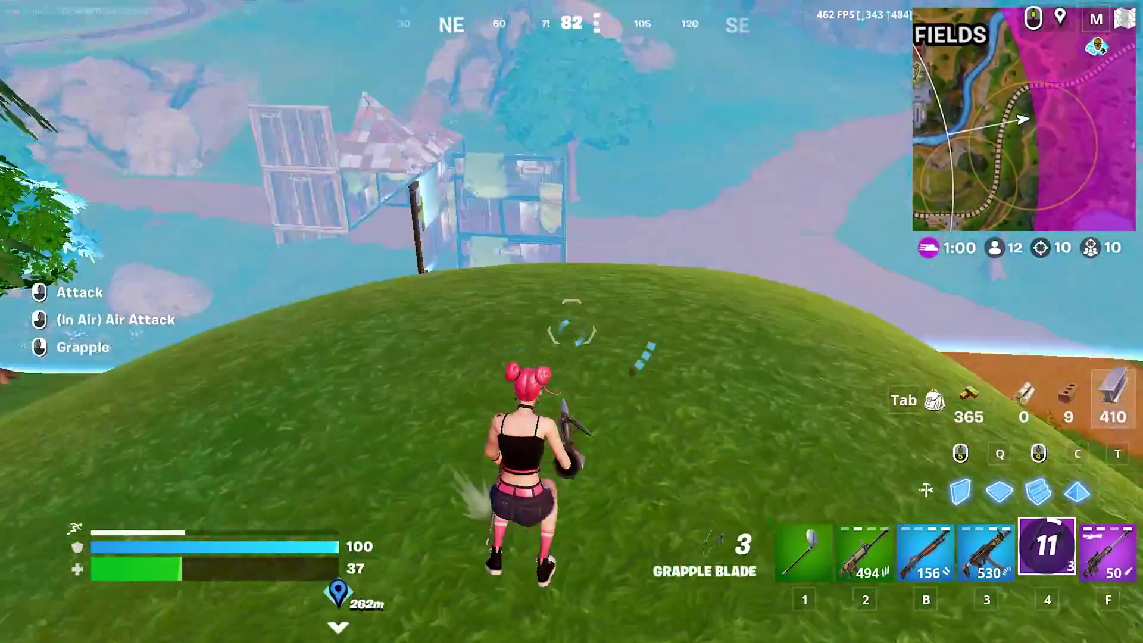
pyautogui.press('3')
pyautogui.press('b')
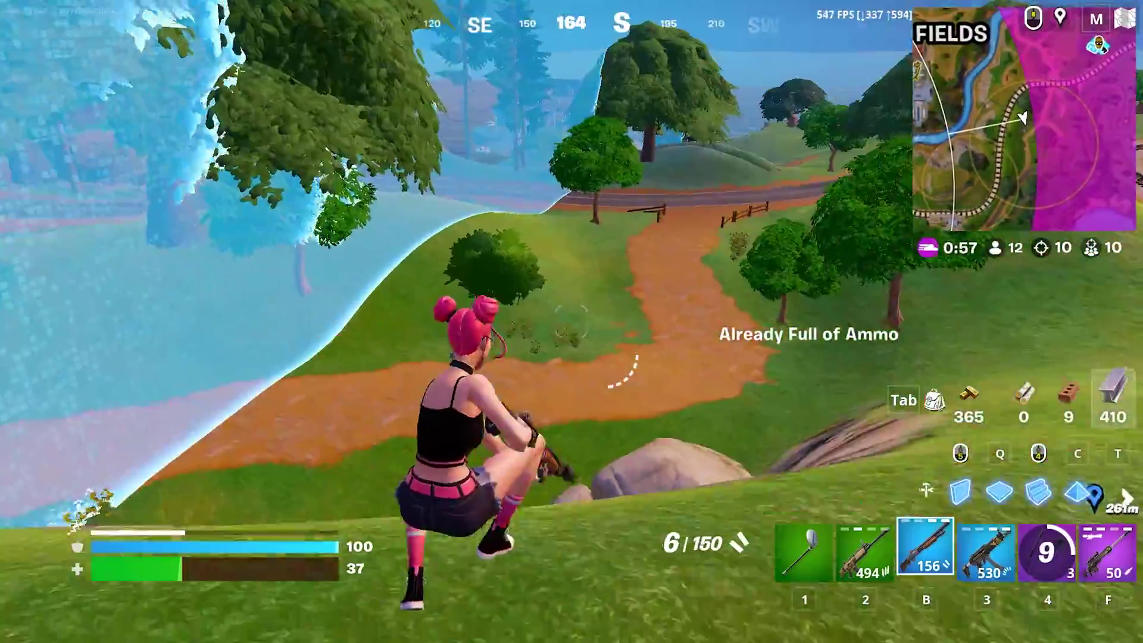
pyautogui.press('2')
pyautogui.press('r')
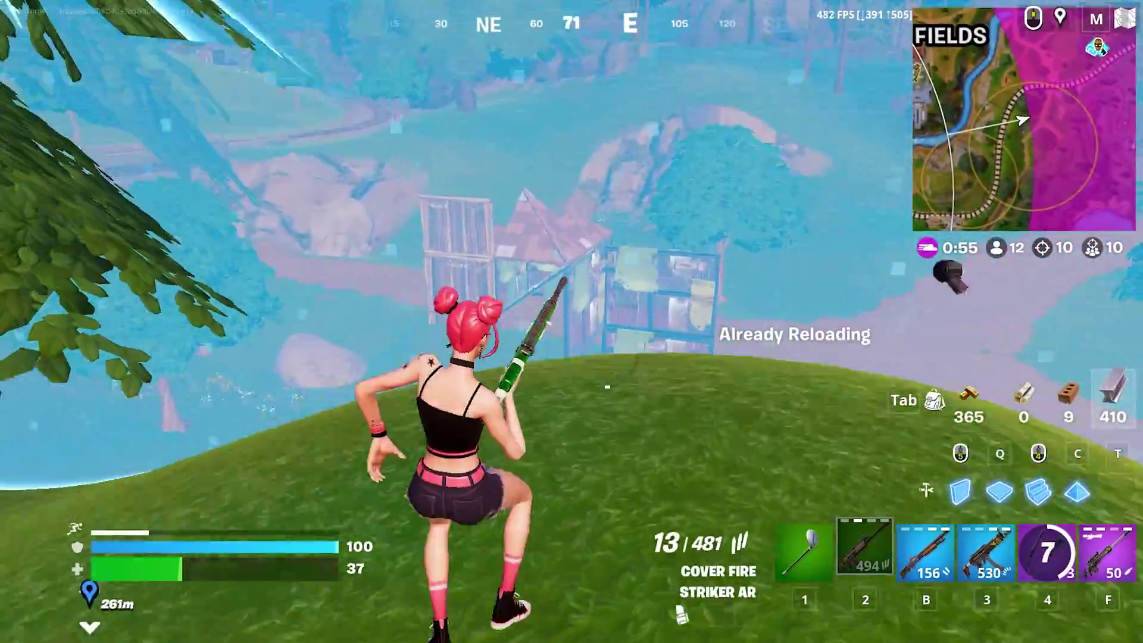
# - Grapple over to the builds, then place walls to climb on top of the structure
pyautogui.press('4')
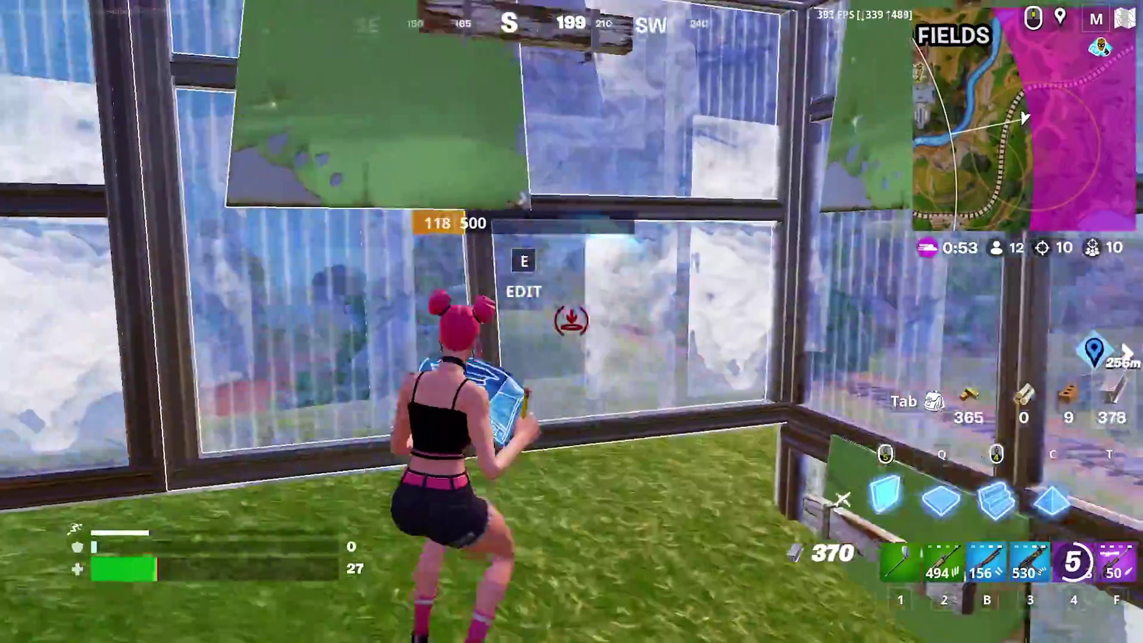
pyautogui.press('b')
pyautogui.press('4')
pyautogui.press('q')
pyautogui.click(572, 322)
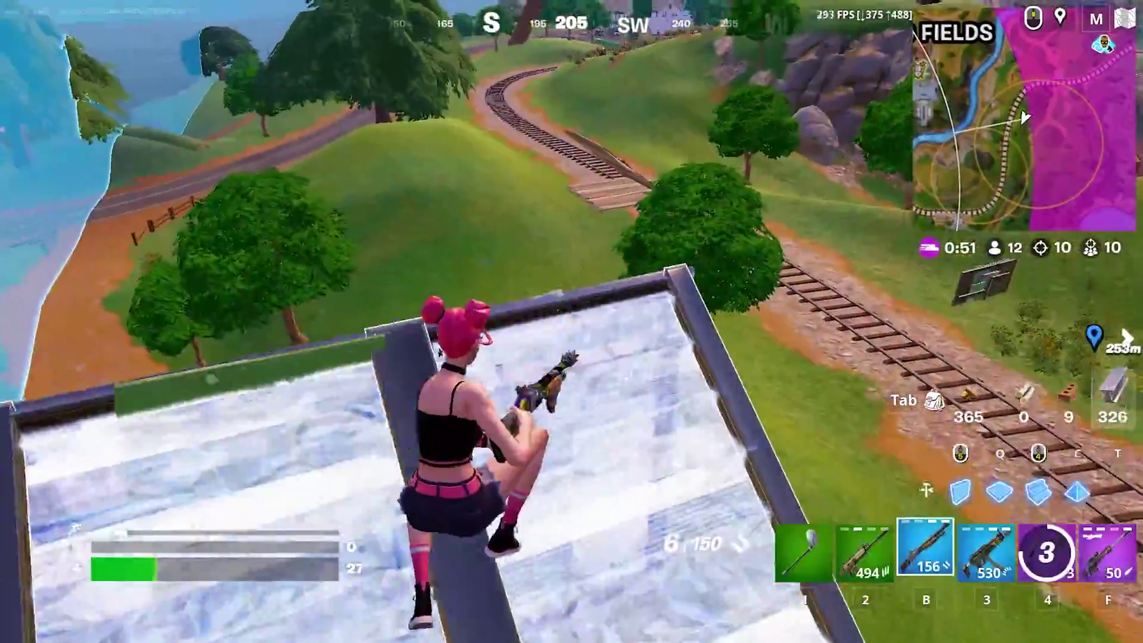